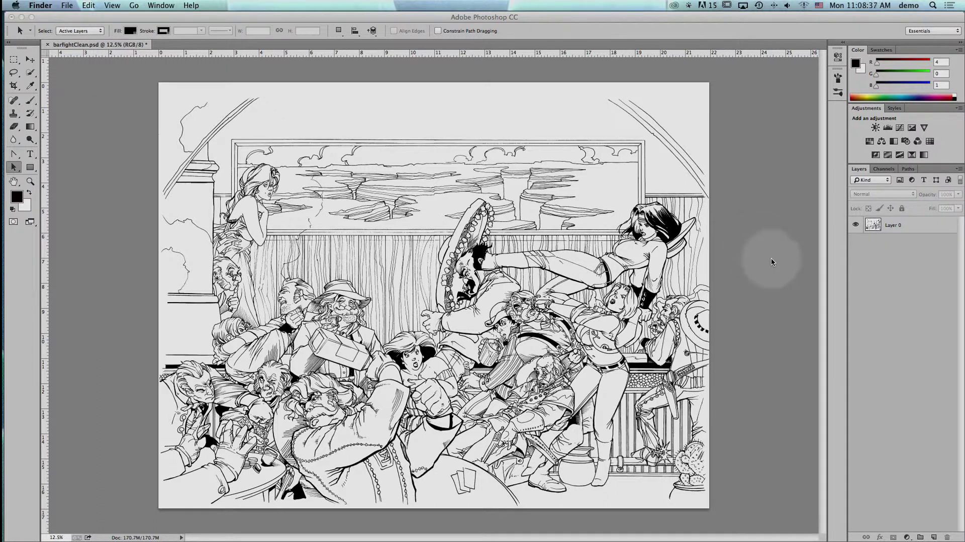
Create a new layer above Layer 0 and brush a large soft green patch over the desert painting behind the fight.
click(893, 229)
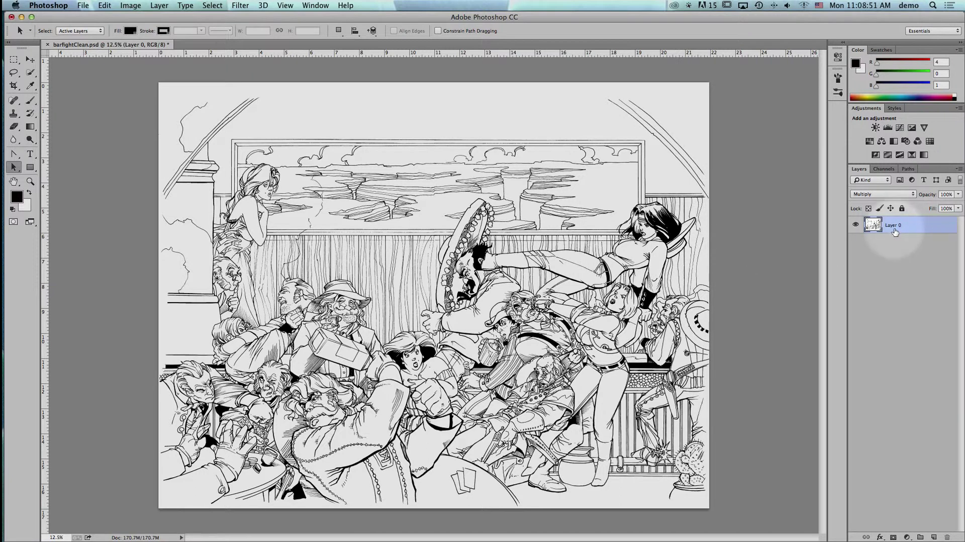
click(933, 537)
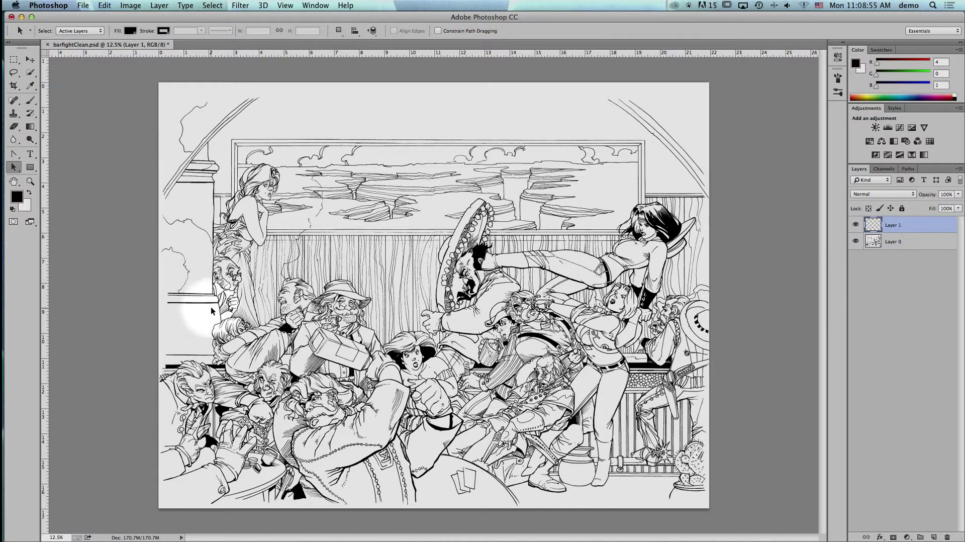
key(b)
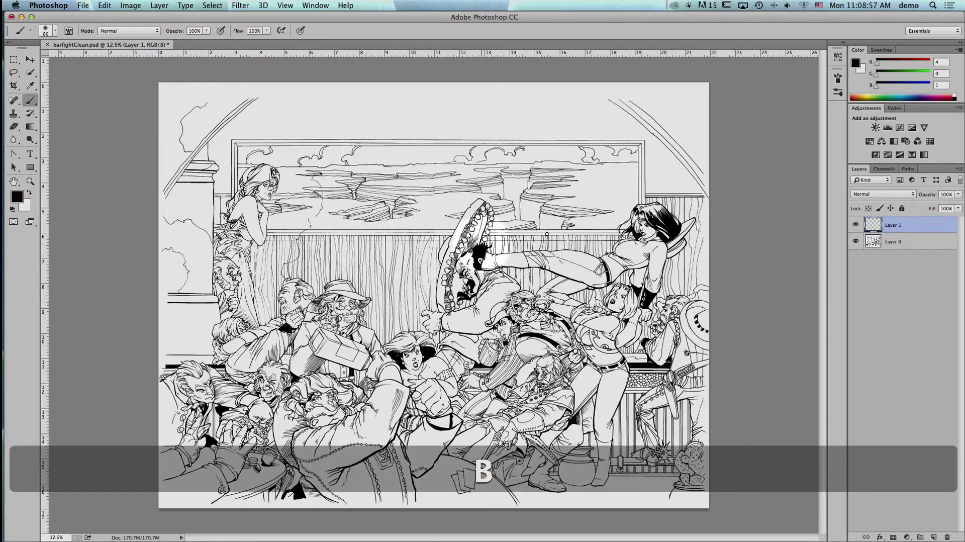
click(895, 92)
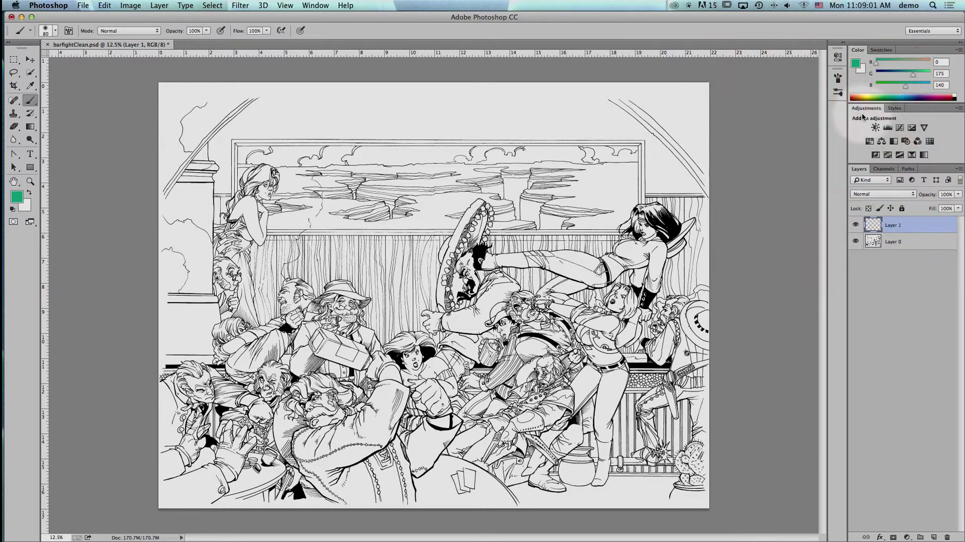
key(bracketright)
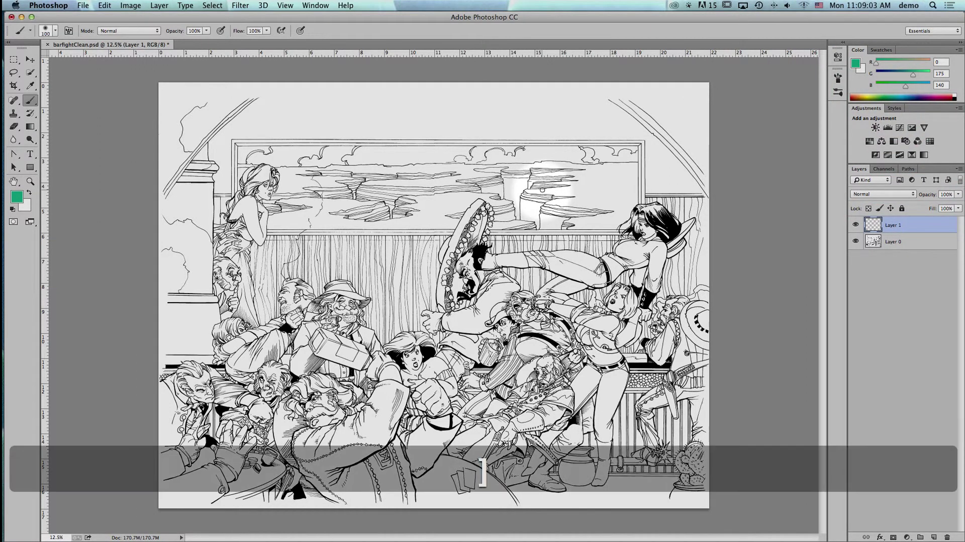
mouse_move(521, 189)
mouse_down()
mouse_move(602, 193)
mouse_move(507, 194)
mouse_move(567, 169)
mouse_up()
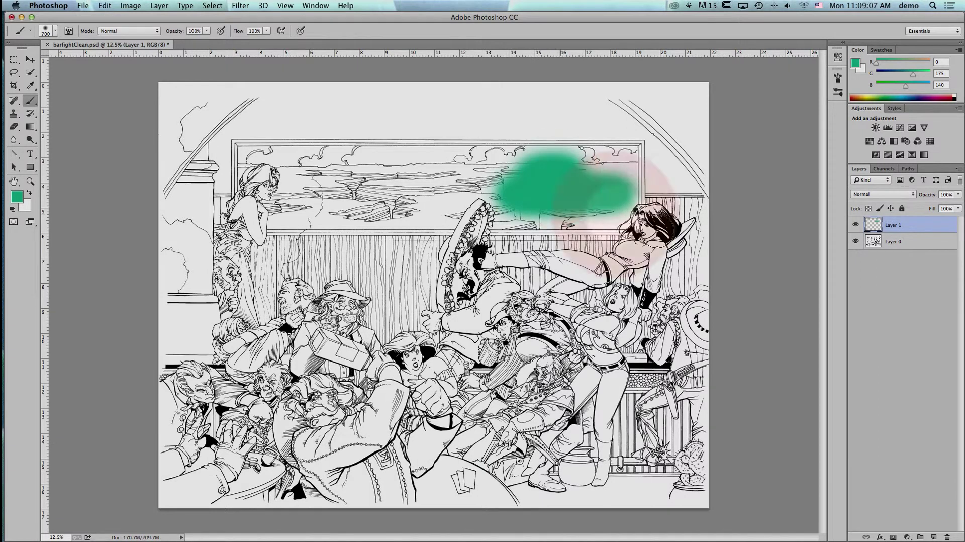
Toggle Layer 1's visibility to compare the artwork with and without the green paint, and move Layer 1 below Layer 0.
click(856, 225)
click(856, 225)
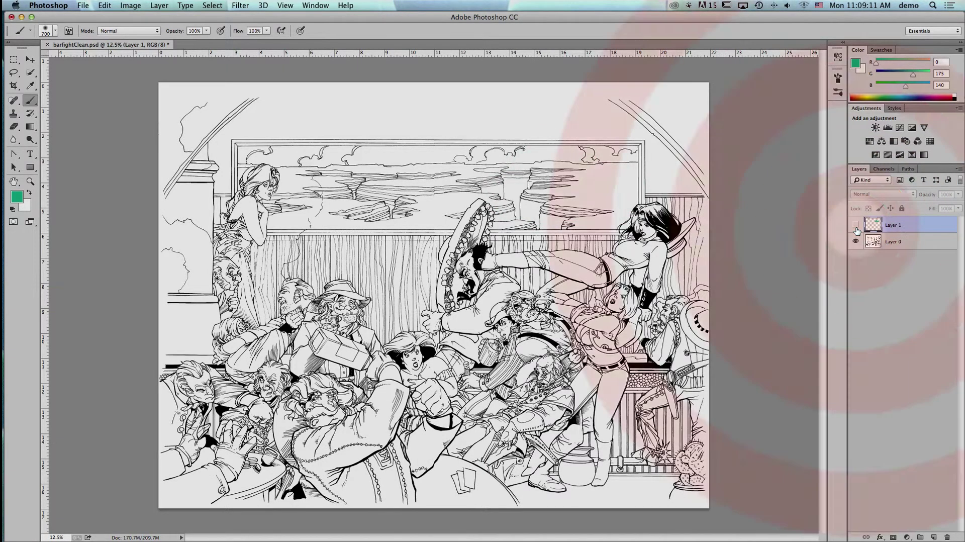
click(856, 225)
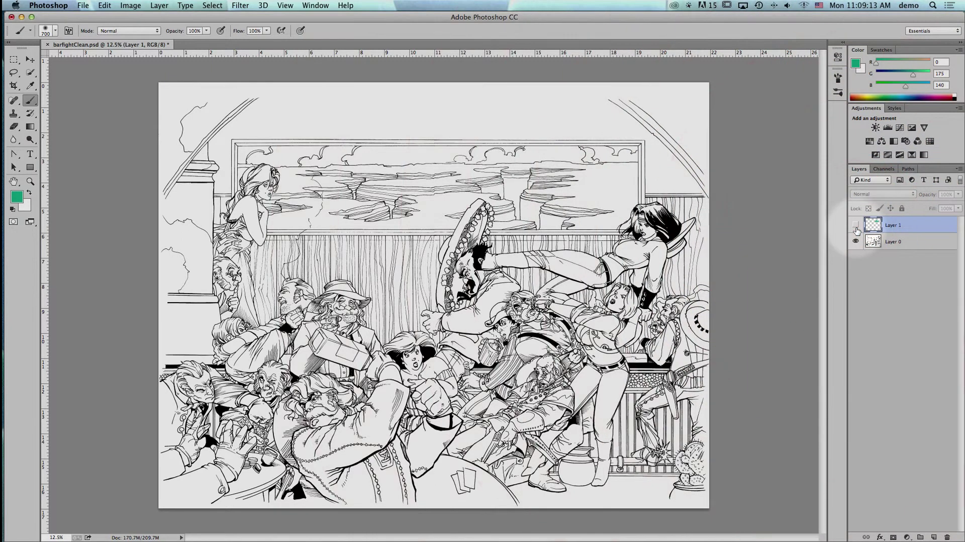
click(856, 226)
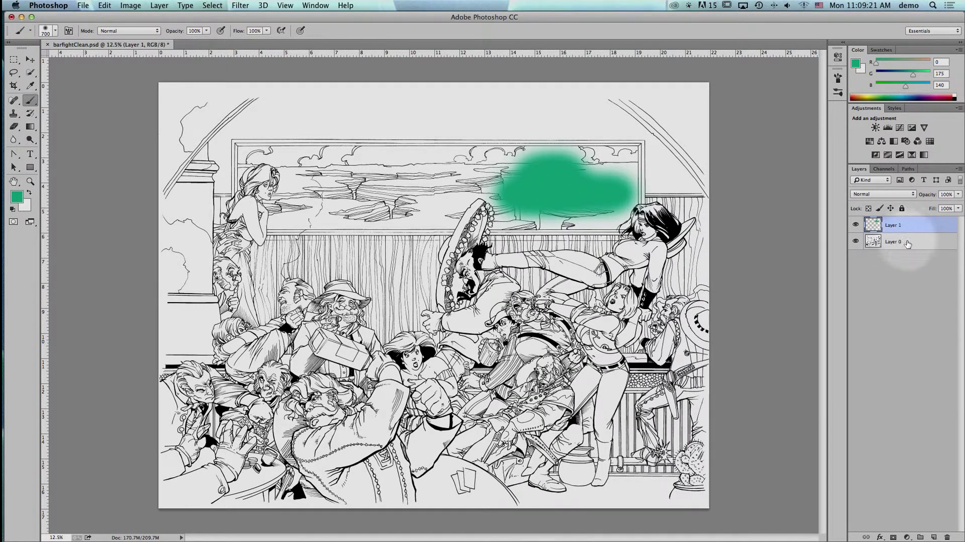
drag(903, 227, 901, 252)
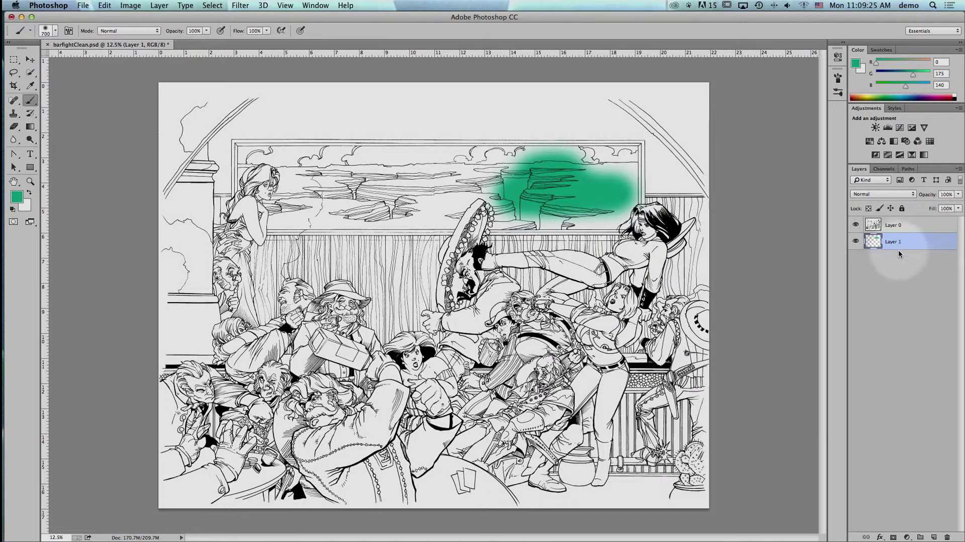
Keep the line-art Layer 0 in Multiply blend mode and lock the whole layer.
click(900, 228)
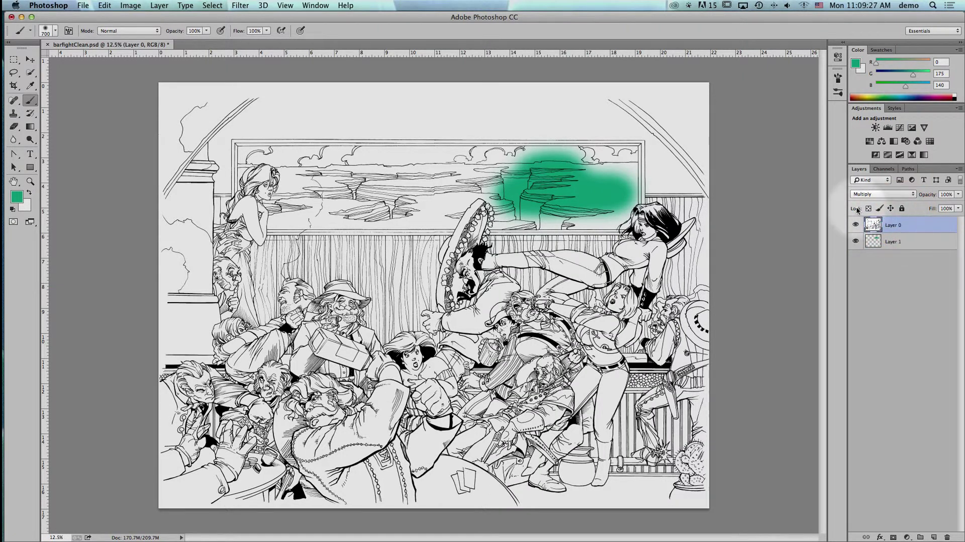
drag(884, 194, 884, 177)
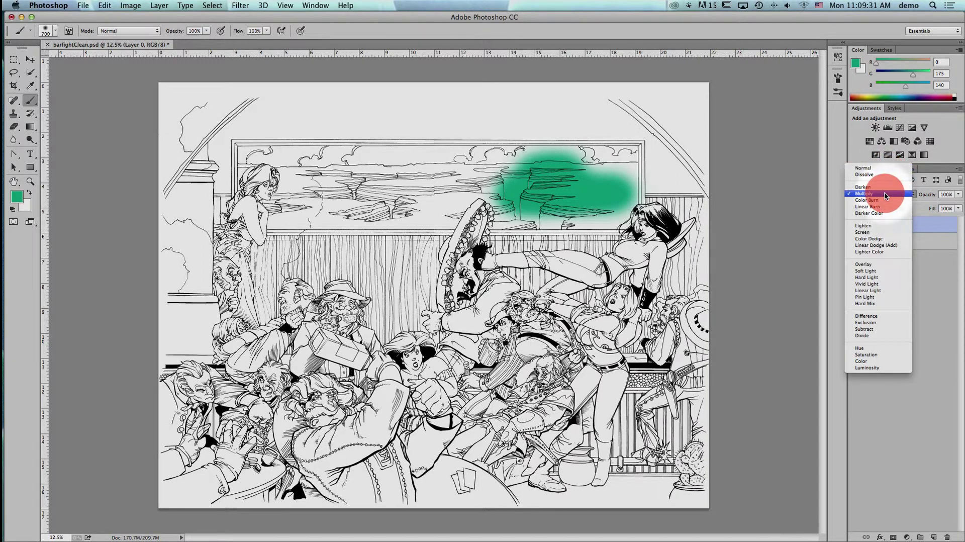
drag(885, 194, 882, 193)
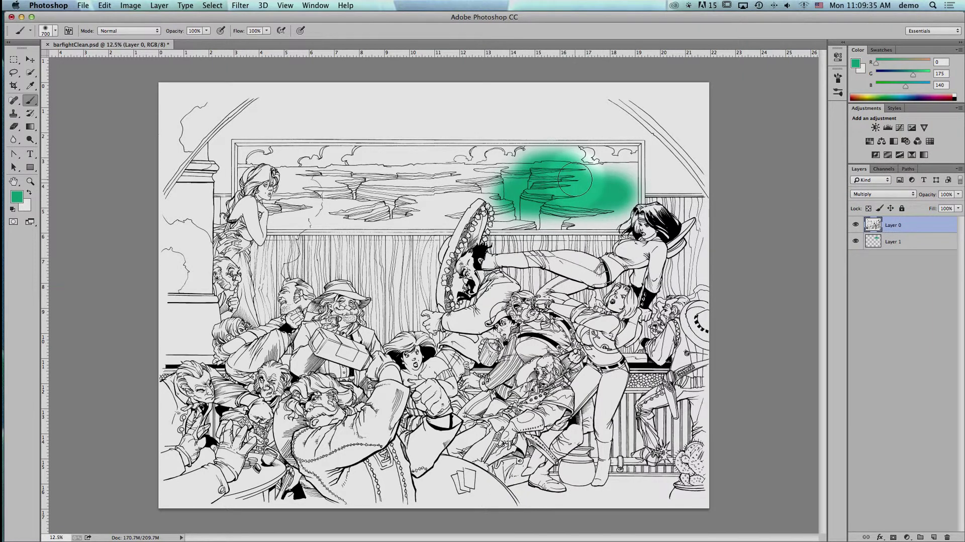
click(926, 229)
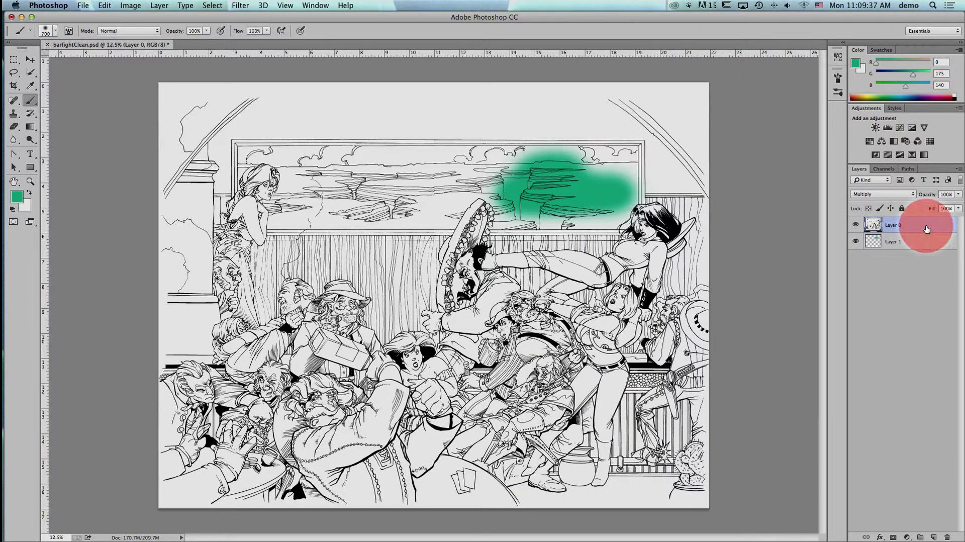
click(903, 209)
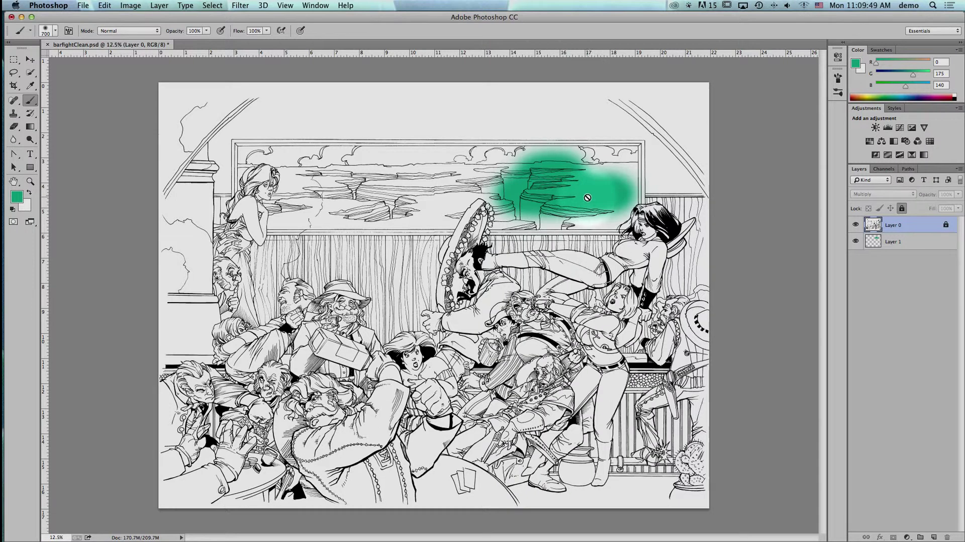
Erase the green patch from Layer 1 using a much larger eraser.
key(e)
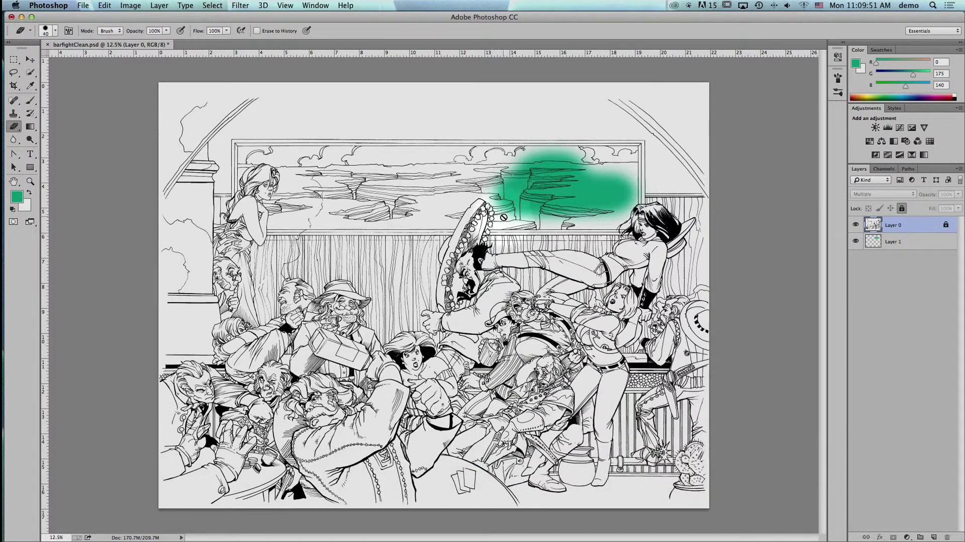
key(bracketright)
key(bracketright)
click(861, 246)
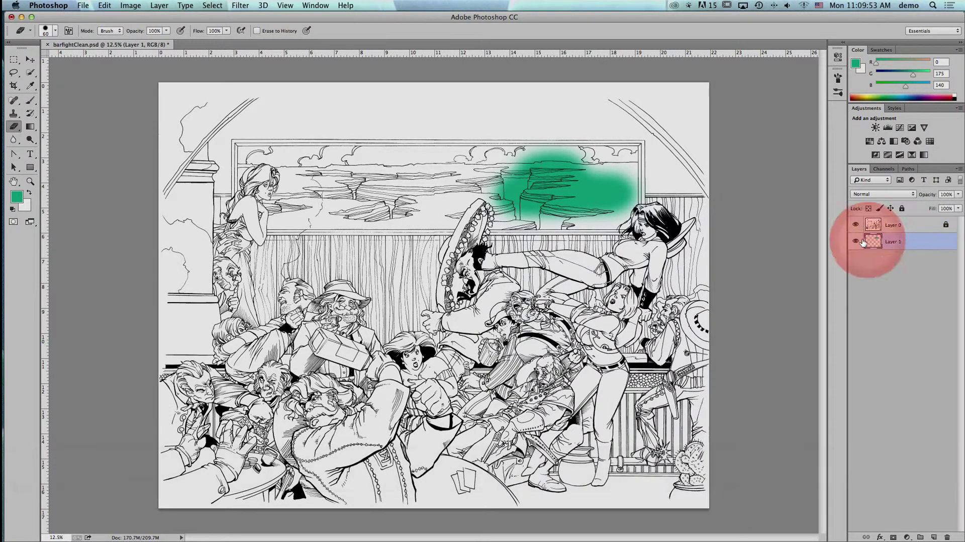
key(bracketright)
key(bracketright)
key(bracketright)
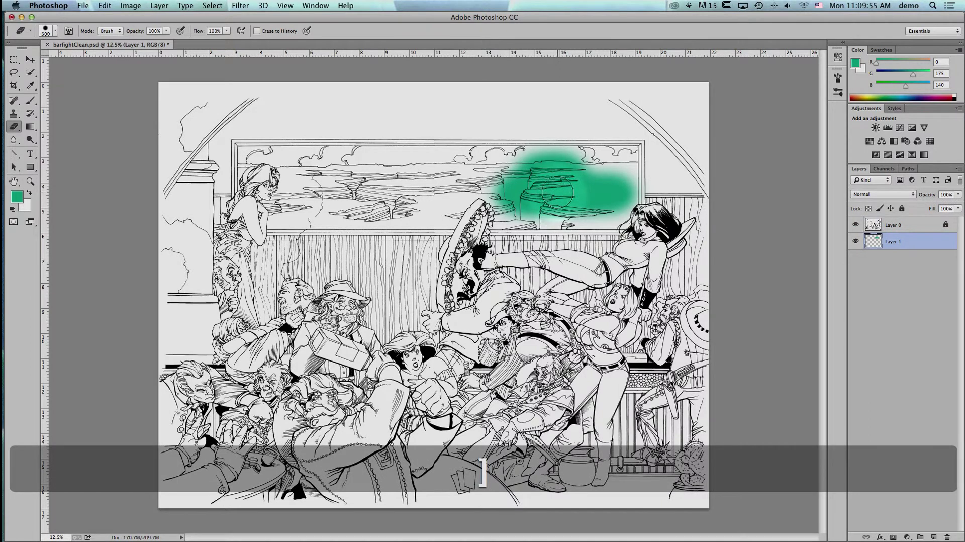
mouse_move(553, 185)
mouse_down()
mouse_move(546, 154)
mouse_move(489, 194)
mouse_move(524, 190)
mouse_move(606, 150)
mouse_move(496, 224)
mouse_move(595, 198)
mouse_move(566, 236)
mouse_move(638, 166)
mouse_move(635, 203)
mouse_move(645, 196)
mouse_move(628, 221)
mouse_up()
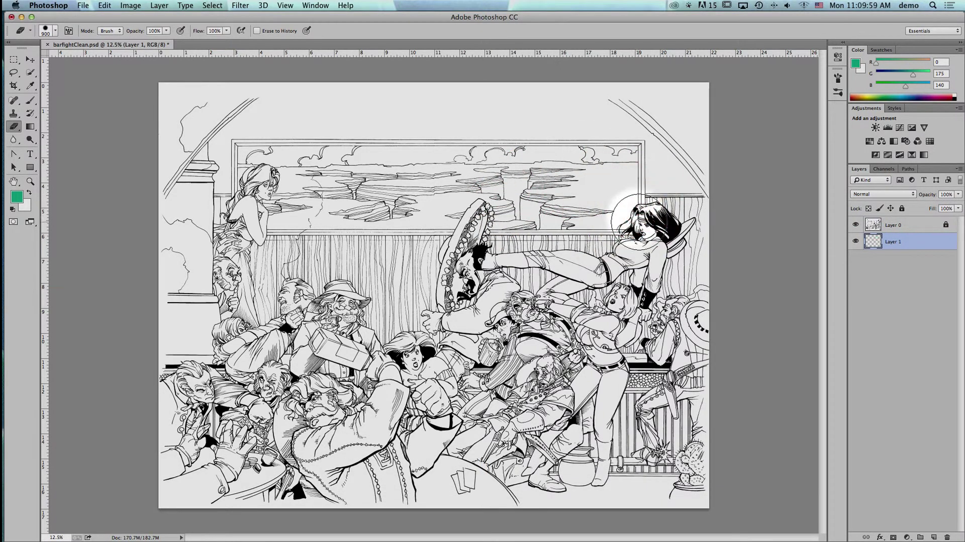
Zoom in on the kicking woman's legs and set the foreground color to the muted blue 136e9f.
key(super+space)
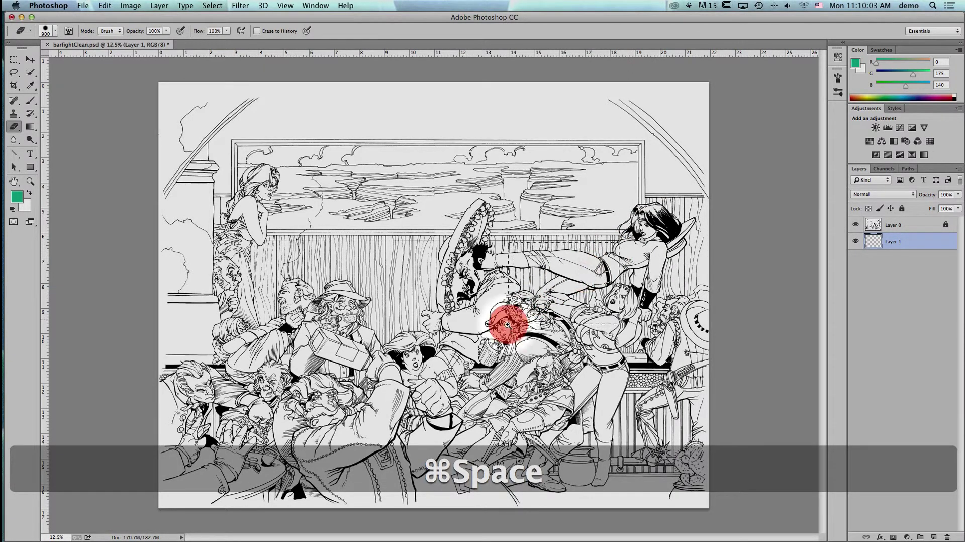
click(503, 324)
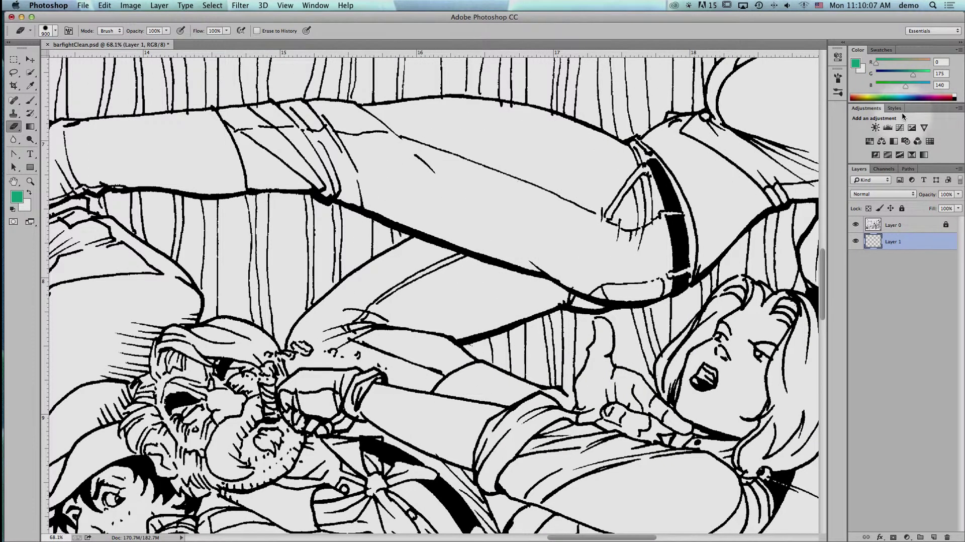
click(911, 94)
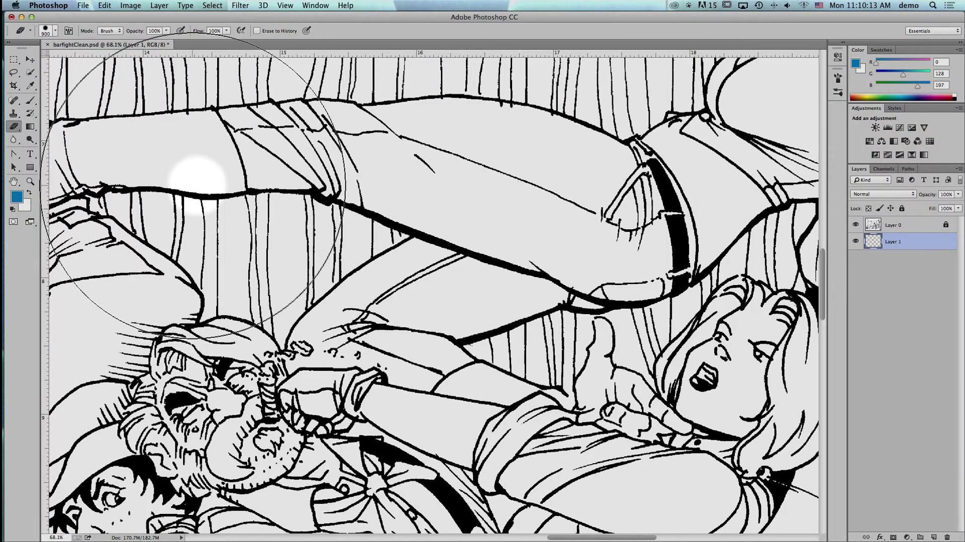
click(18, 197)
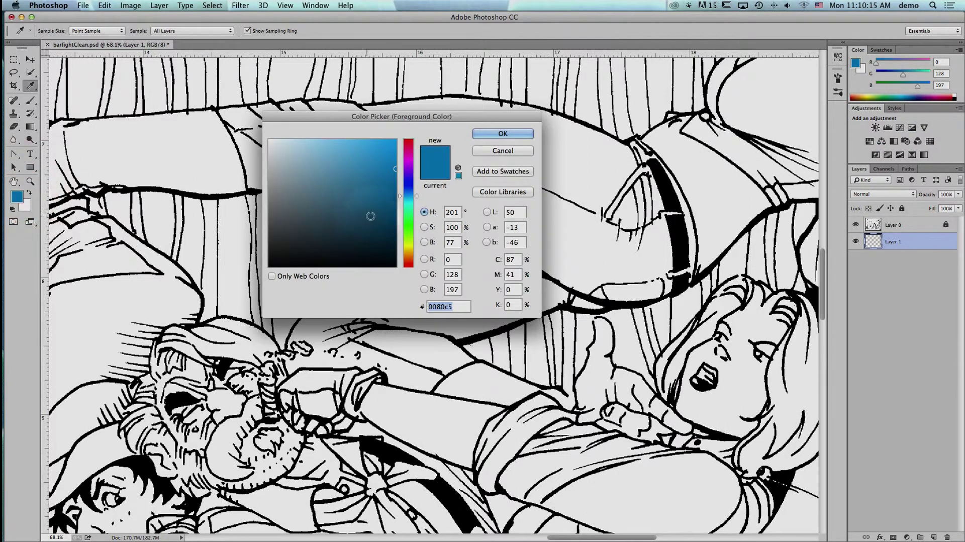
drag(384, 192, 382, 195)
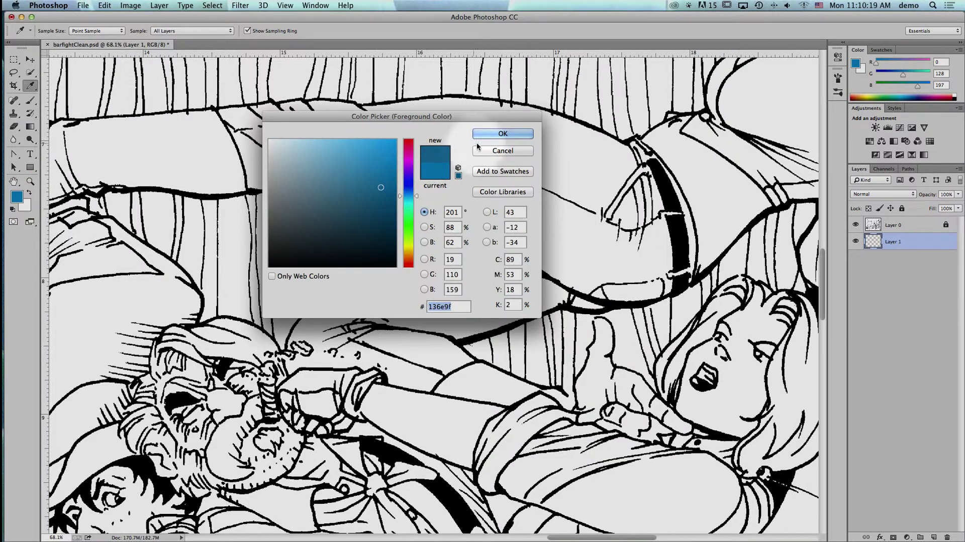
click(503, 133)
key(e)
key(bracketleft)
key(bracketleft)
key(bracketleft)
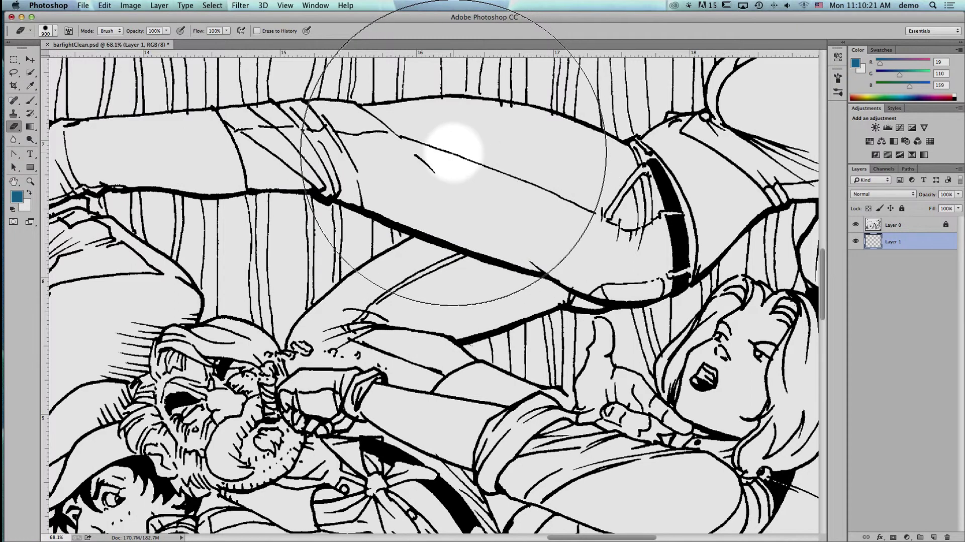
key(bracketleft)
key(bracketleft)
key(bracketleft)
key(bracketleft)
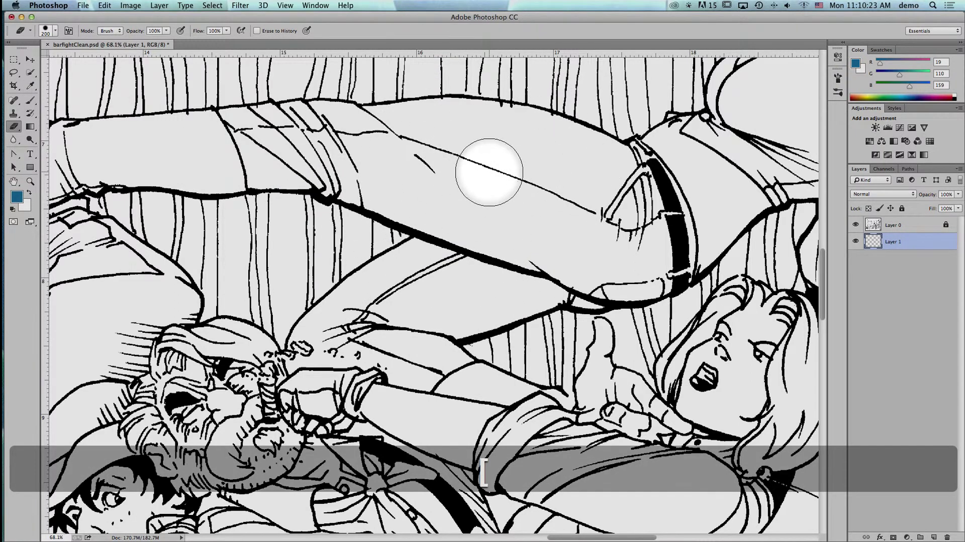
key(bracketleft)
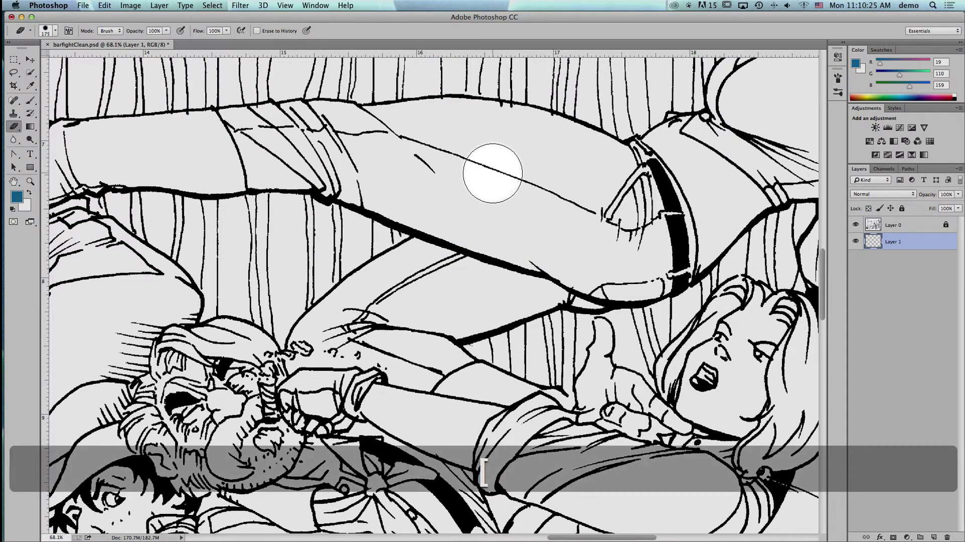
click(476, 186)
drag(484, 188, 538, 196)
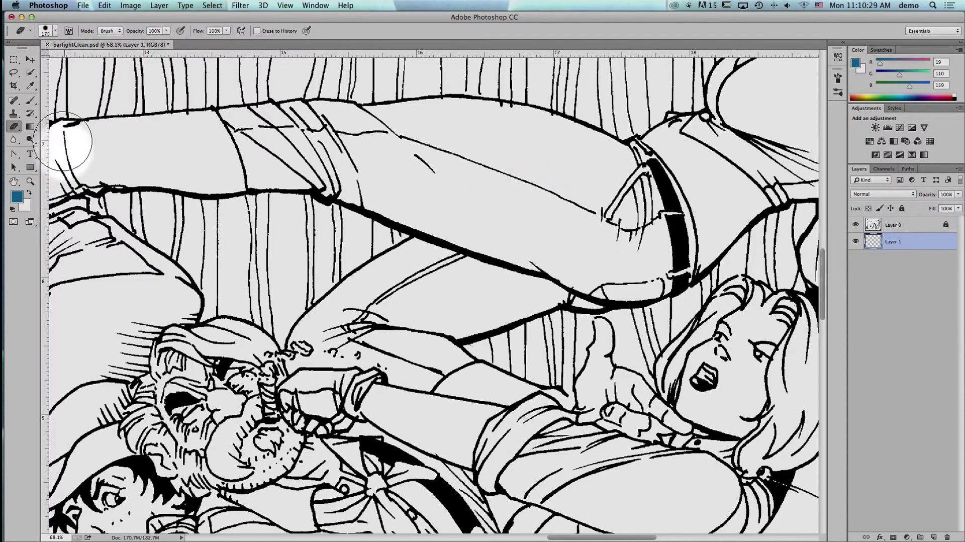
Switch to the Brush tool at 250 px and set its hardness to 100%.
click(30, 101)
drag(500, 162, 503, 174)
key(bracketleft)
key(bracketleft)
key(bracketleft)
key(bracketleft)
key(bracketleft)
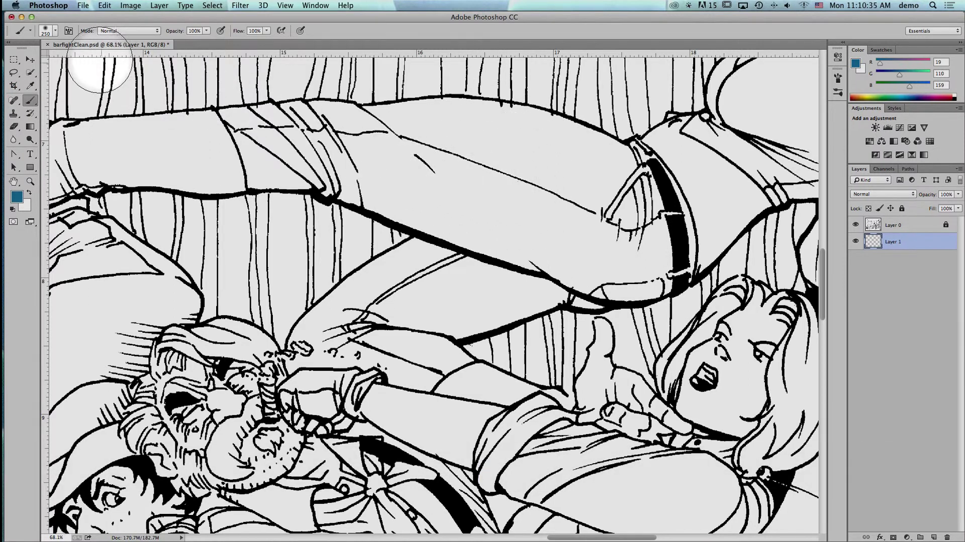
click(55, 34)
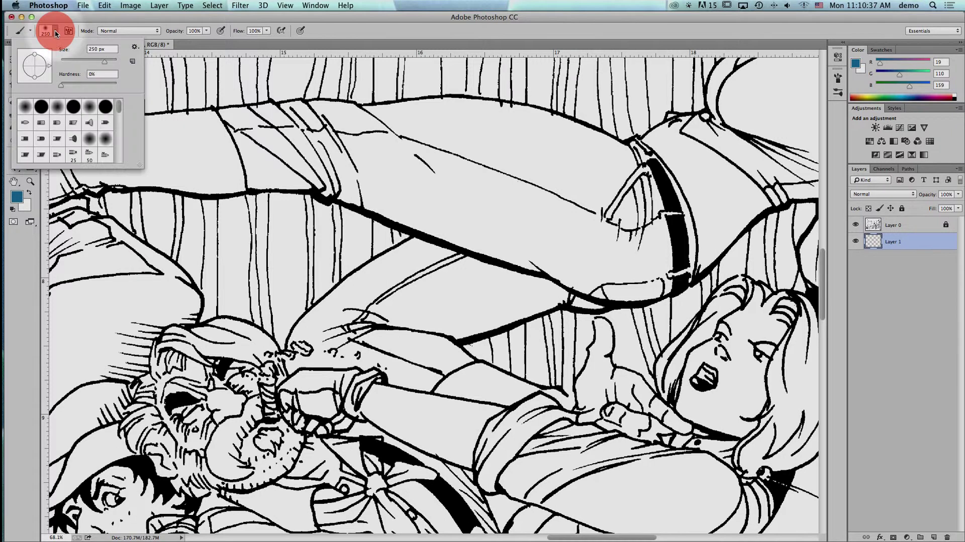
drag(59, 83, 121, 85)
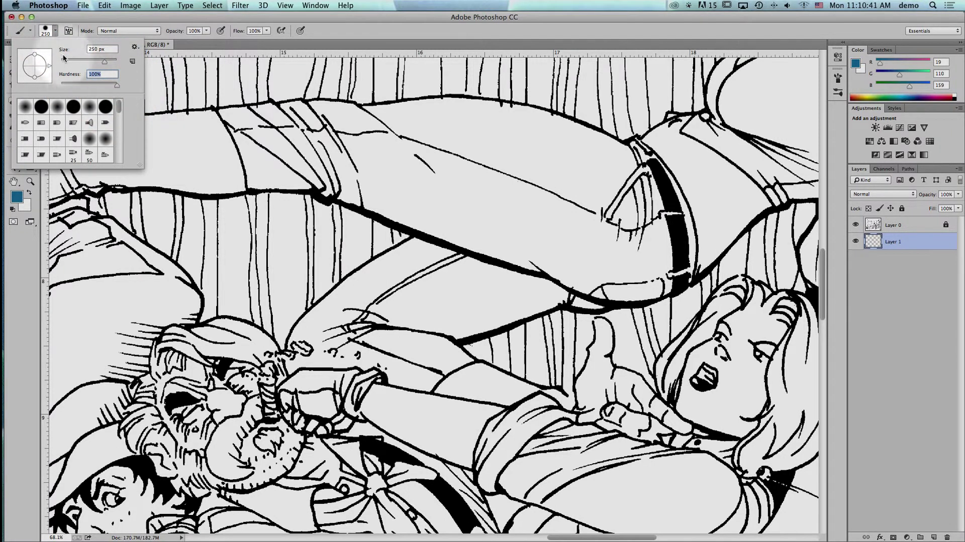
click(292, 166)
Lower the brush hardness and paint a soft blue patch on the thigh of the kicking woman's outstretched leg.
key(shift)
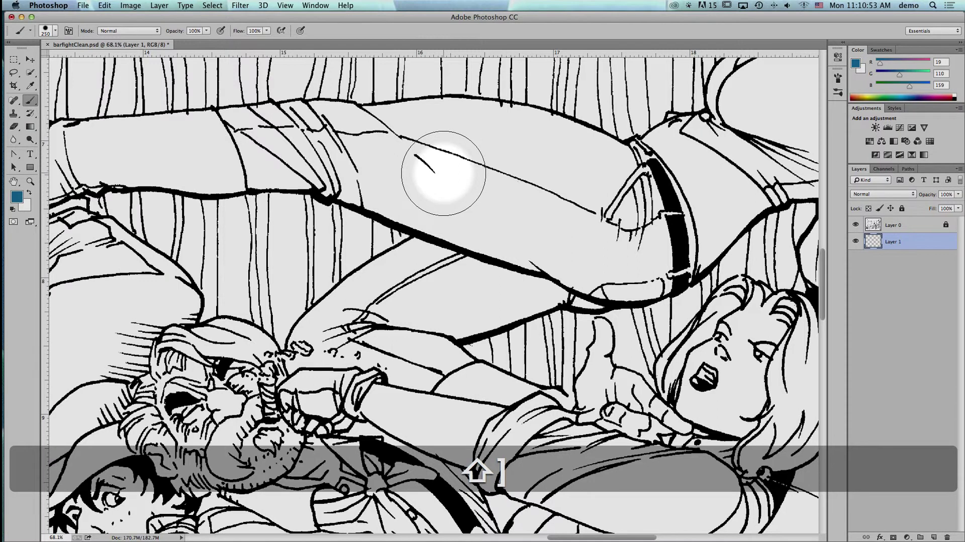
key(shift)
key(shift)
key(shift+bracketleft)
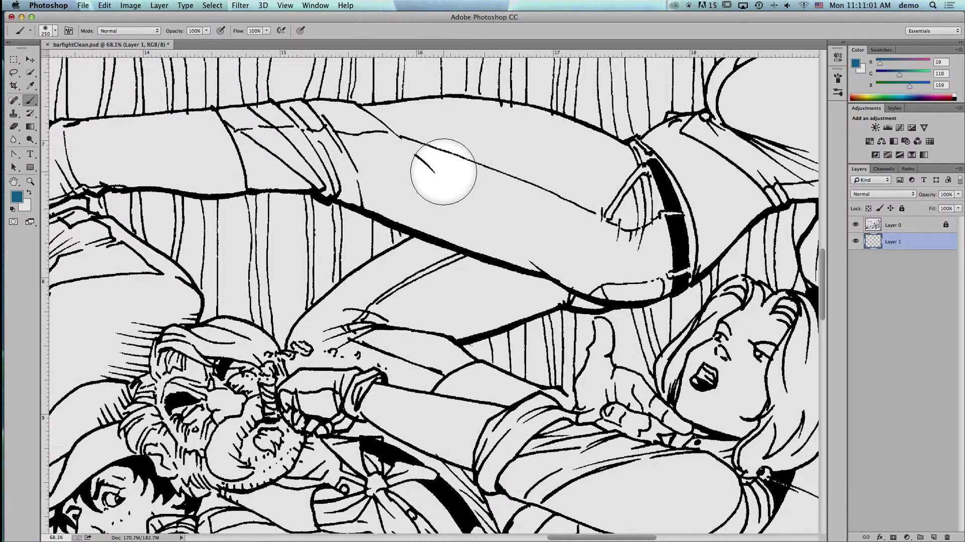
mouse_move(459, 147)
mouse_down()
mouse_move(506, 156)
mouse_move(550, 196)
mouse_up()
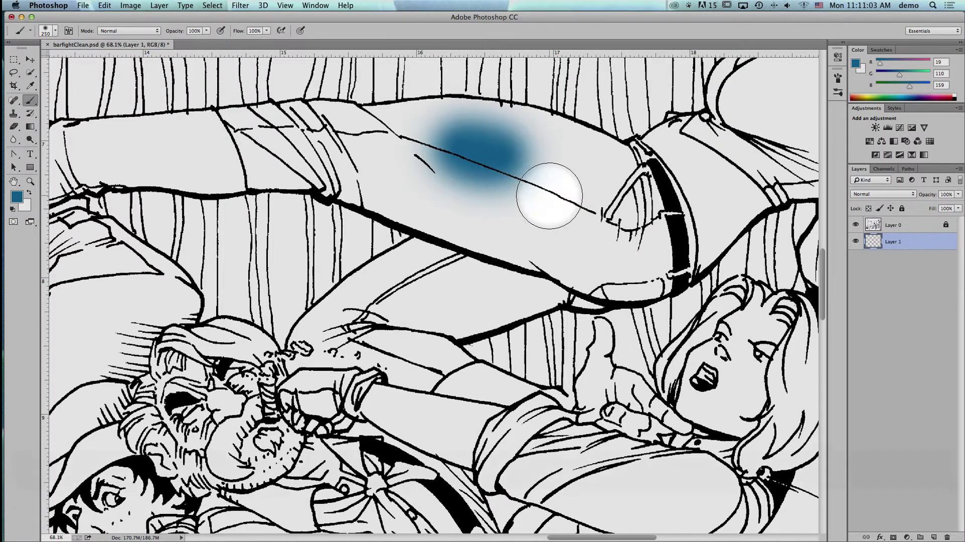
Raise the brush hardness and paint hard-edged blue from the woman's thigh toward the hip and pocket of her jeans.
key(shift)
key(shift+bracketright)
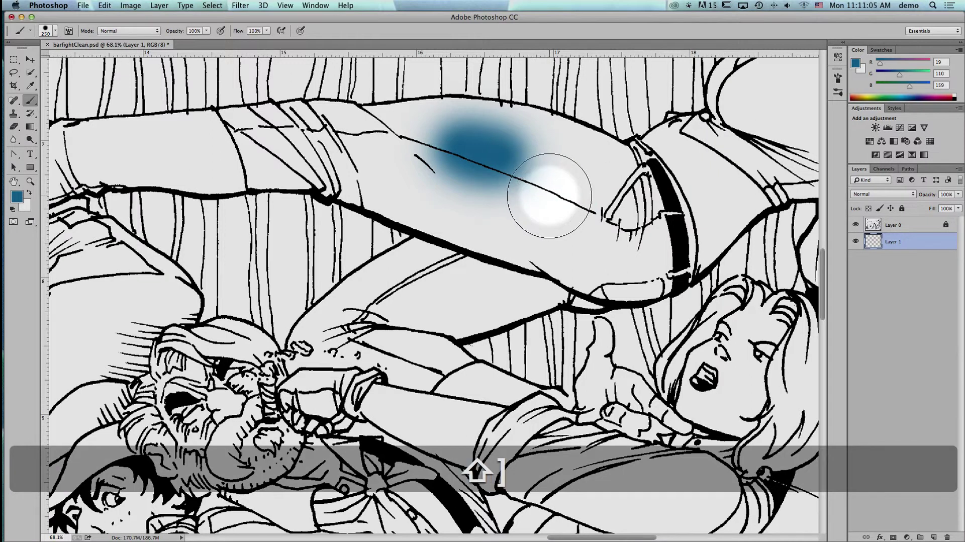
drag(550, 216, 657, 247)
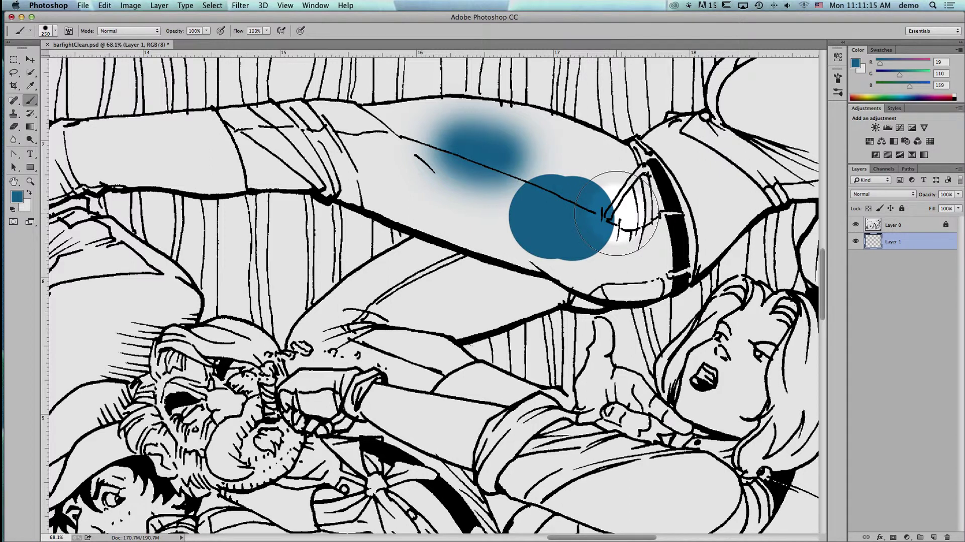
mouse_move(620, 216)
mouse_down()
mouse_move(509, 174)
mouse_move(269, 139)
mouse_move(470, 134)
mouse_move(536, 141)
mouse_move(641, 163)
mouse_up()
Fill the rest of the outstretched jeans leg and the bent thigh with blue using a smaller brush.
key(bracketleft)
key(bracketleft)
key(bracketleft)
mouse_move(639, 248)
mouse_down()
mouse_move(635, 267)
mouse_move(522, 271)
mouse_move(430, 314)
mouse_move(529, 279)
mouse_move(427, 308)
mouse_move(416, 273)
mouse_move(505, 225)
mouse_move(465, 233)
mouse_move(454, 220)
mouse_move(485, 217)
mouse_move(320, 157)
mouse_move(275, 156)
mouse_move(265, 137)
mouse_move(294, 136)
mouse_up()
mouse_move(418, 275)
mouse_down()
mouse_move(384, 287)
mouse_move(351, 315)
mouse_move(367, 308)
mouse_move(403, 340)
mouse_move(437, 351)
mouse_move(402, 370)
mouse_move(407, 378)
mouse_move(399, 369)
mouse_up()
Reduce the brush to 100 px and paint the lower part of the bent leg beneath the knee blue.
key(bracketleft)
key(bracketleft)
scroll(427, 361, right, 1)
drag(398, 369, 427, 360)
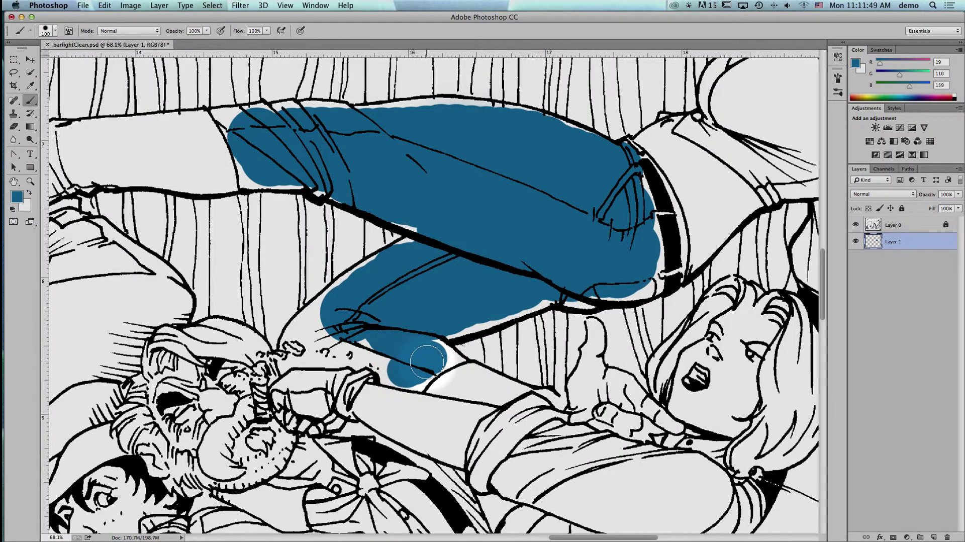
Reduce the brush to 60 px and extend the blue across the bent knee and shin toward the punching fist.
key(bracketleft)
key(bracketleft)
key(bracketleft)
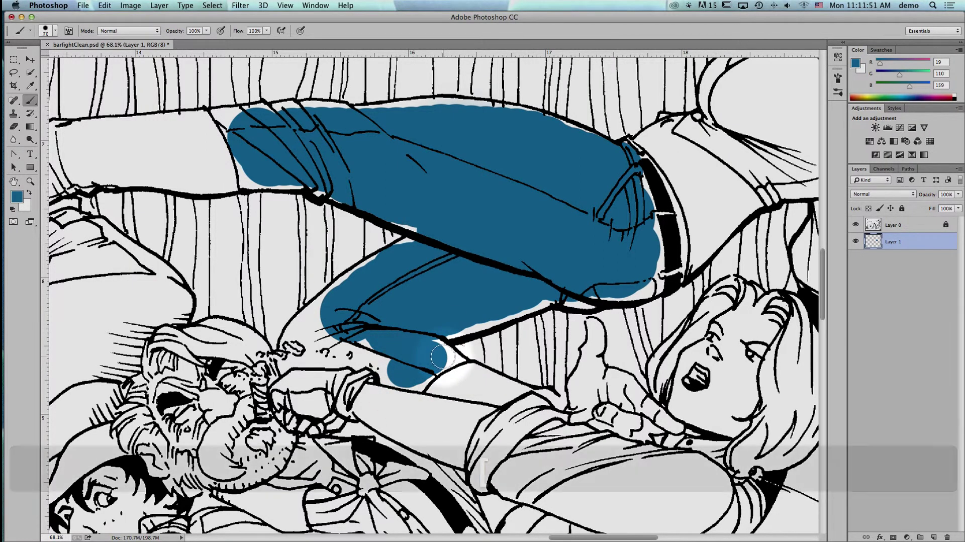
drag(444, 358, 419, 333)
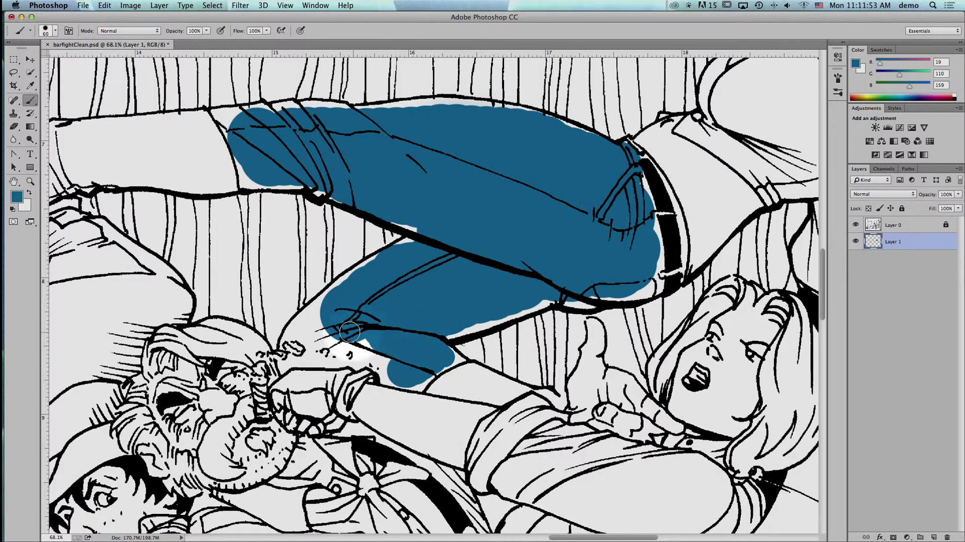
mouse_move(298, 330)
mouse_down()
mouse_move(355, 288)
mouse_move(343, 326)
mouse_move(311, 336)
mouse_move(335, 321)
mouse_move(324, 322)
mouse_move(337, 342)
mouse_move(378, 340)
mouse_move(362, 345)
mouse_move(394, 360)
mouse_up()
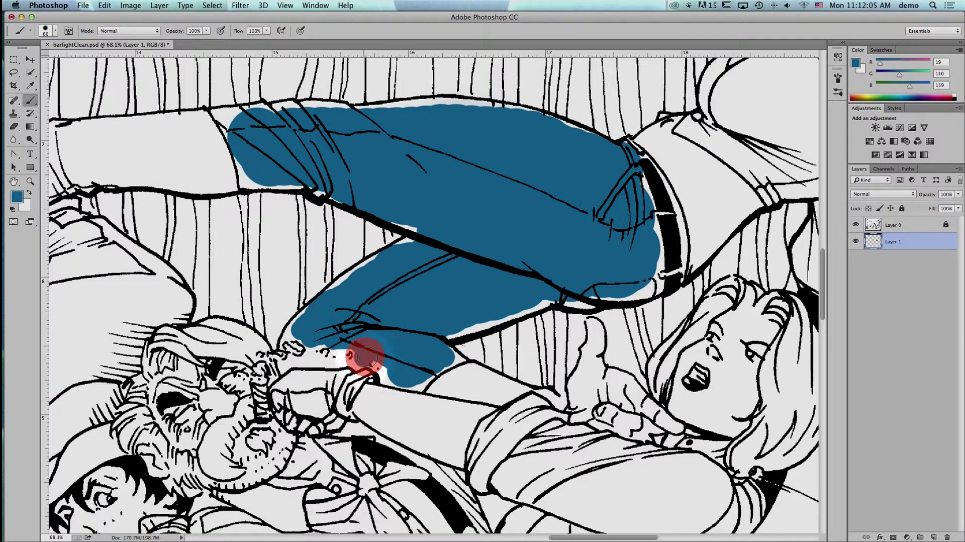
mouse_move(387, 369)
mouse_down()
mouse_move(375, 378)
mouse_move(412, 366)
mouse_up()
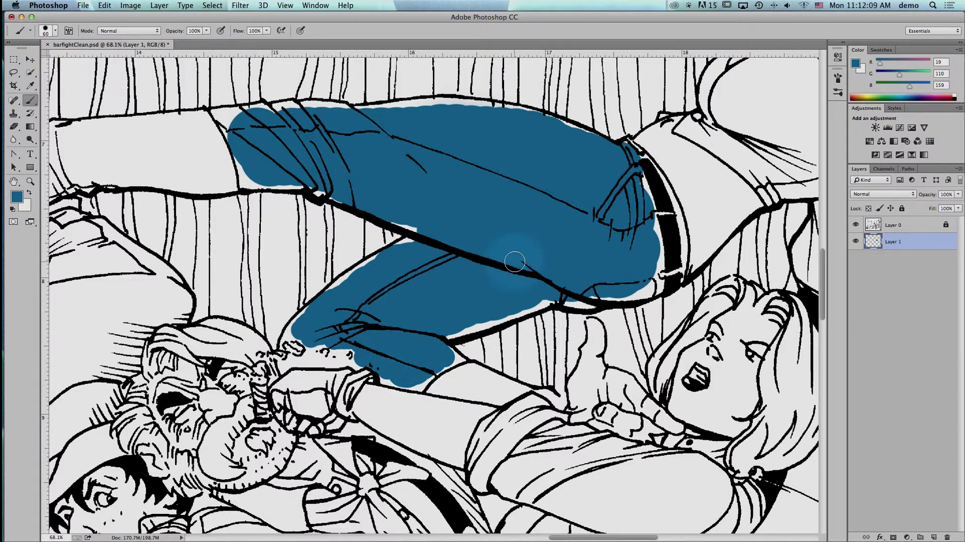
Extend the blue to the thigh's upper outline and erase any spill above it with a 100 px eraser.
mouse_move(405, 113)
mouse_down()
mouse_move(465, 107)
mouse_move(530, 115)
mouse_move(571, 147)
mouse_up()
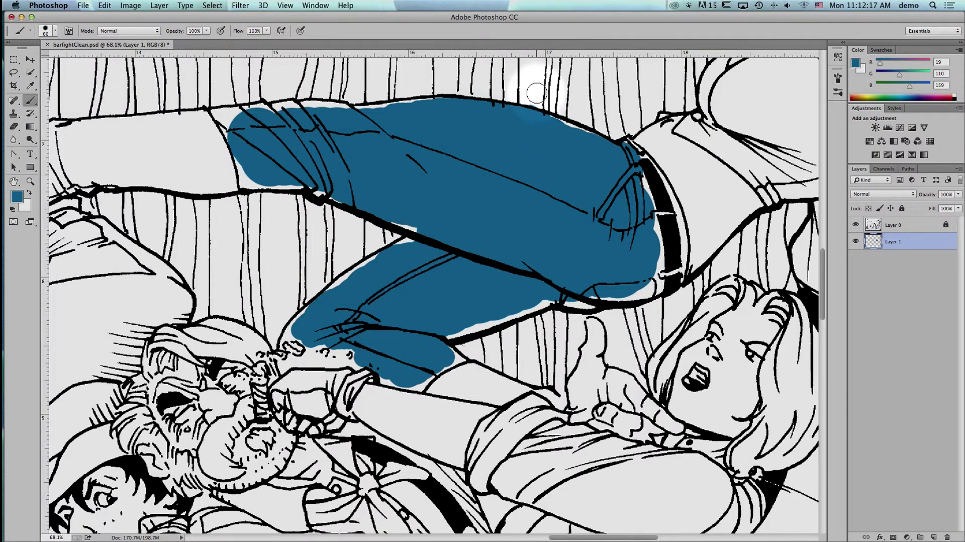
key(e)
key(bracketleft)
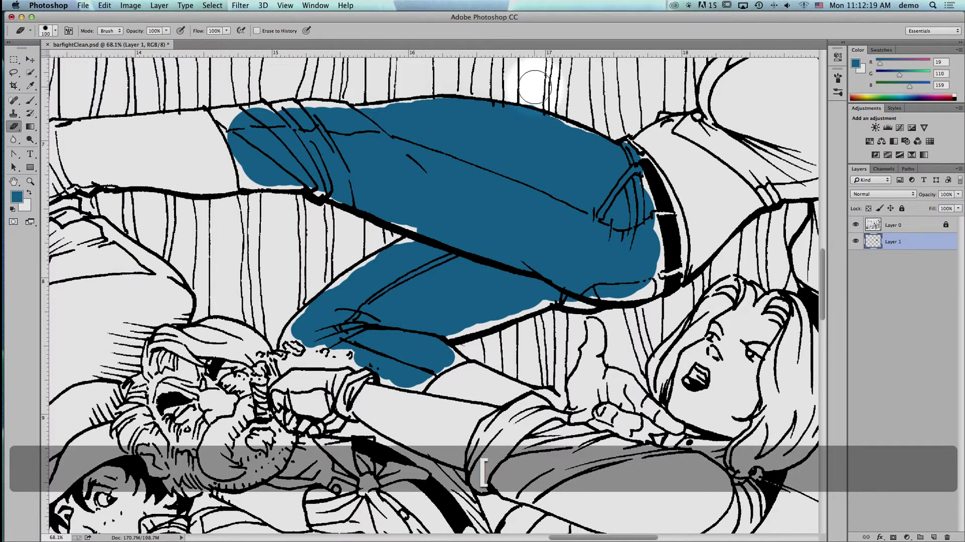
drag(532, 88, 548, 86)
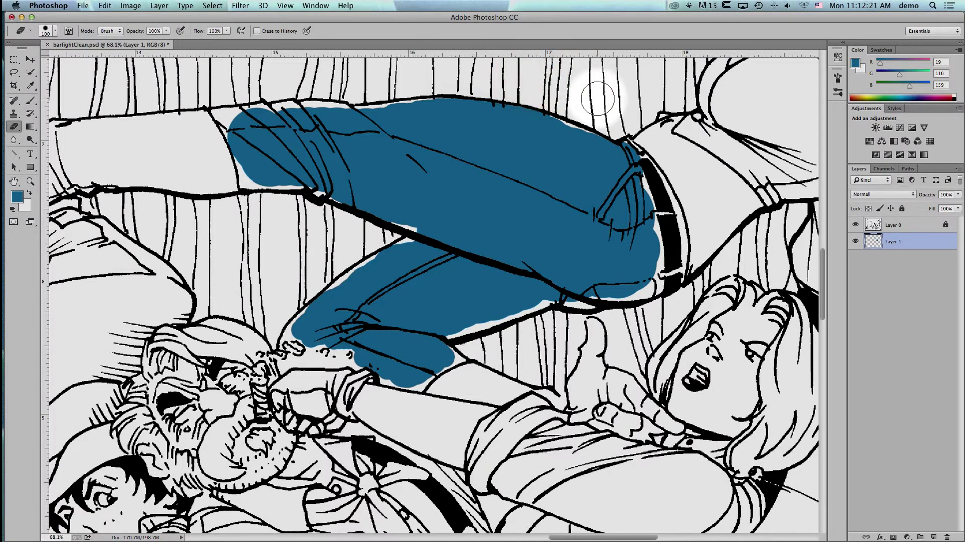
mouse_move(603, 100)
mouse_down()
mouse_move(616, 127)
mouse_move(649, 149)
mouse_move(576, 154)
mouse_up()
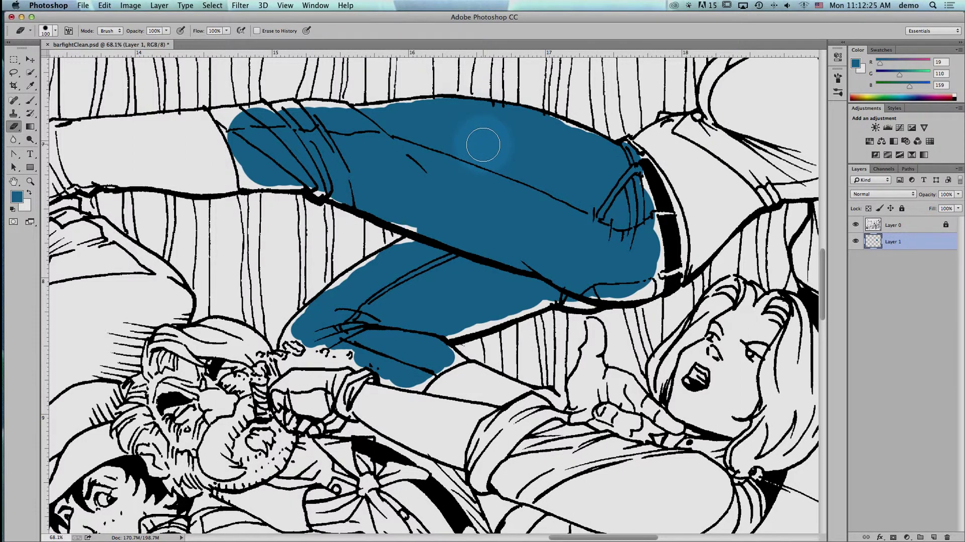
Fill the gaps along the upper edge of the rolled cuff, reducing the brush to 25 px.
key(super+space)
drag(189, 91, 374, 218)
key(bracketleft)
key(bracketleft)
key(bracketleft)
key(bracketleft)
key(bracketleft)
key(bracketleft)
mouse_move(248, 222)
mouse_down()
mouse_move(251, 205)
mouse_move(258, 233)
mouse_move(247, 182)
mouse_move(233, 169)
mouse_move(237, 190)
mouse_move(229, 176)
mouse_move(250, 176)
mouse_up()
key(b)
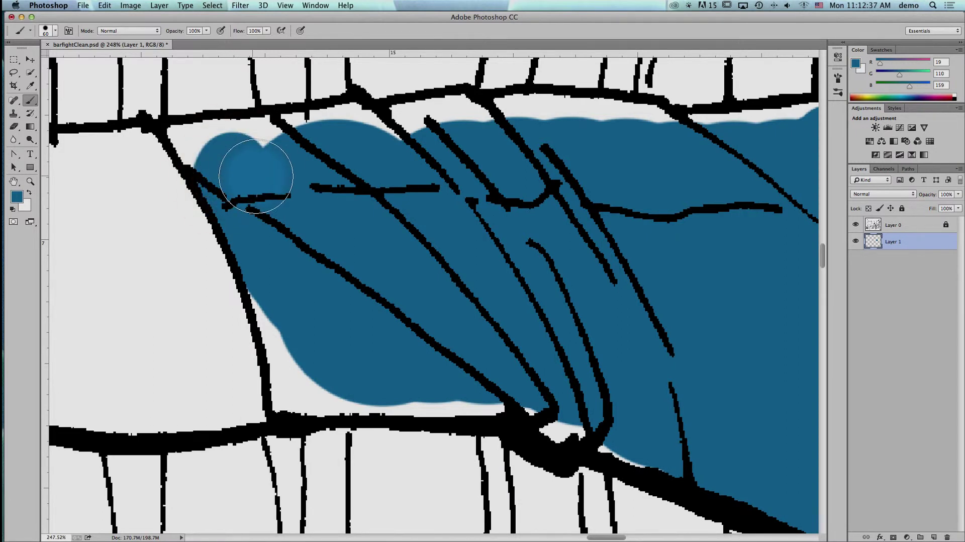
key(bracketleft)
key(bracketleft)
key(bracketleft)
mouse_move(194, 161)
mouse_down()
mouse_move(180, 132)
mouse_move(337, 123)
mouse_move(258, 139)
mouse_move(353, 114)
mouse_move(420, 141)
mouse_move(395, 113)
mouse_move(470, 104)
mouse_move(486, 110)
mouse_move(466, 122)
mouse_move(478, 125)
mouse_move(501, 120)
mouse_move(498, 110)
mouse_move(653, 106)
mouse_move(665, 116)
mouse_move(592, 115)
mouse_move(666, 104)
mouse_up()
key(bracketleft)
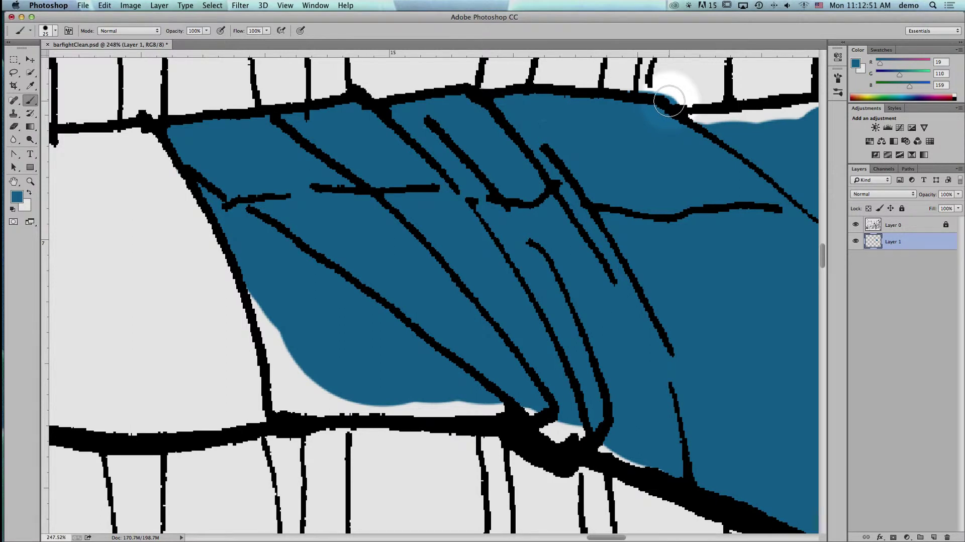
Undo the last strokes near the cuff's upper edge and repaint that area in blue up to the outline.
key(super)
key(super+z)
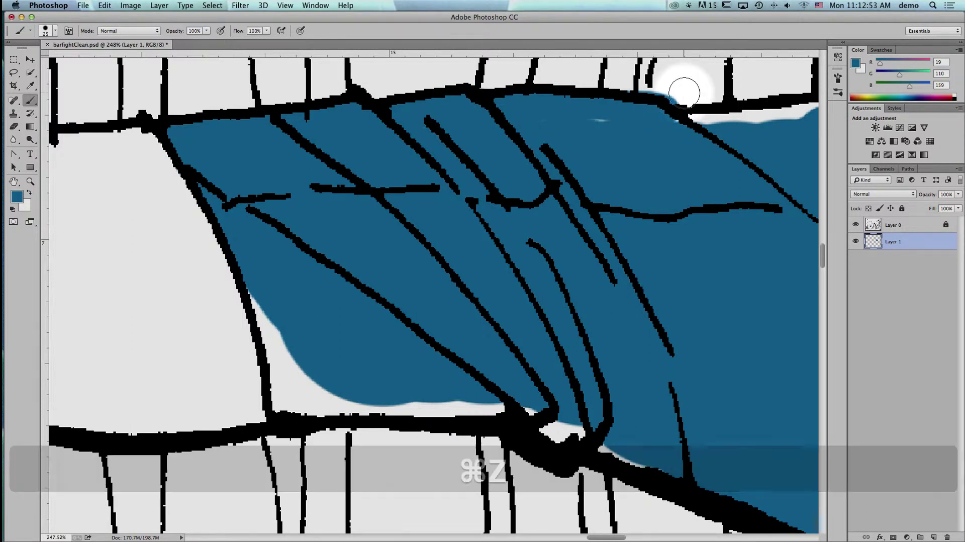
key(alt+super)
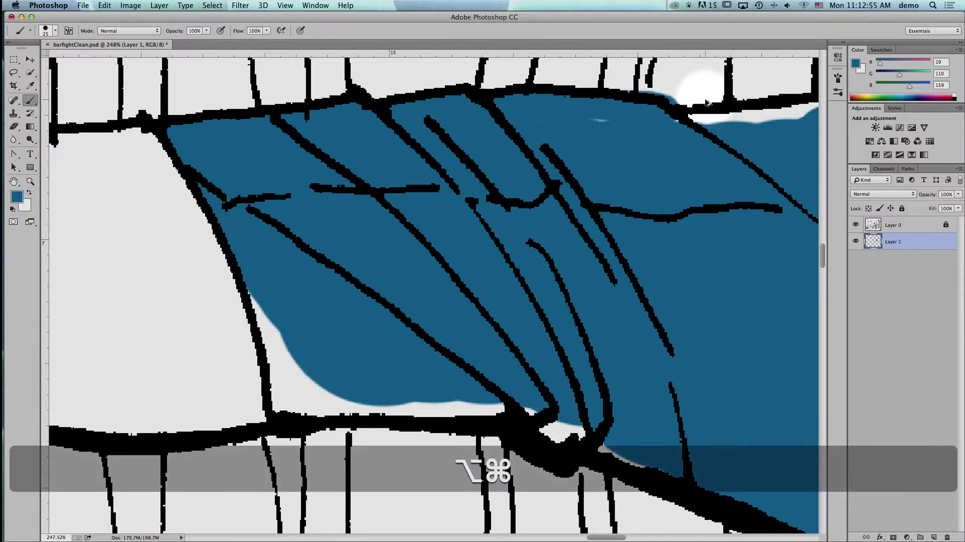
key(alt+super+z)
key(alt+super+z)
click(549, 105)
drag(553, 106, 689, 110)
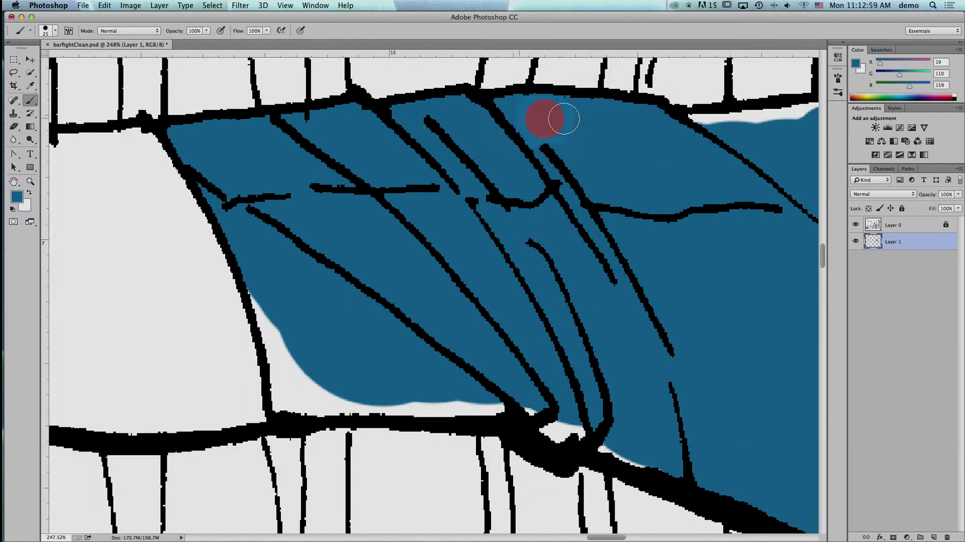
Fill the white gap between the blue and the outline along the middle of the thigh's upper edge.
key(space)
drag(627, 142, 195, 152)
mouse_move(257, 134)
mouse_down()
mouse_move(365, 132)
mouse_move(420, 123)
mouse_move(376, 121)
mouse_move(509, 110)
mouse_up()
drag(627, 107, 620, 107)
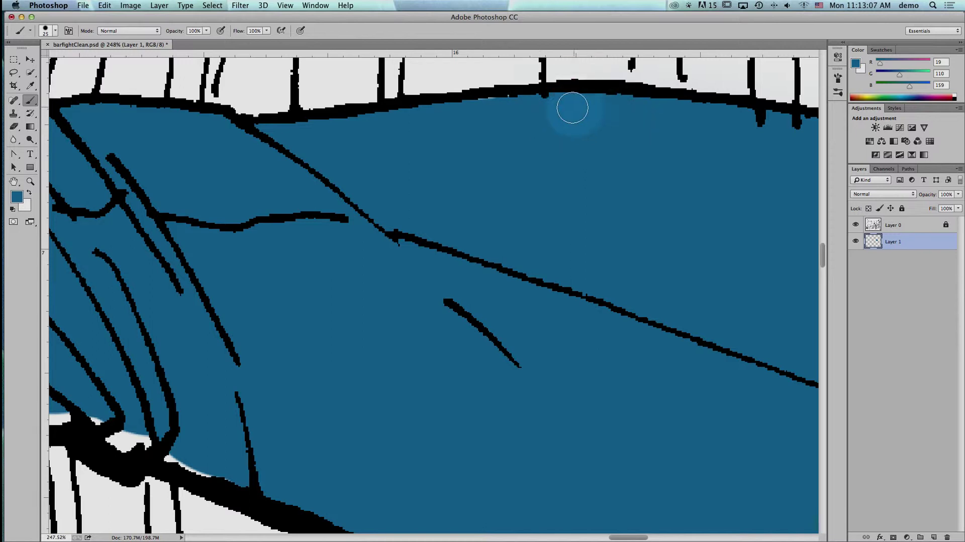
drag(476, 106, 571, 123)
Fill the remaining gap under the thigh's upper outline where it slopes down to the hip.
key(space)
mouse_move(657, 145)
mouse_down()
mouse_move(420, 129)
mouse_move(377, 142)
mouse_up()
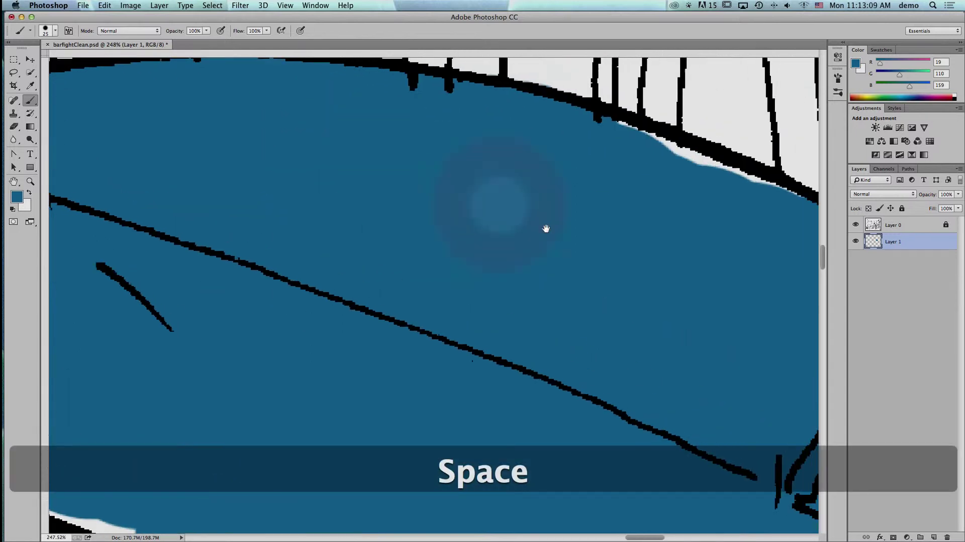
drag(448, 207, 333, 207)
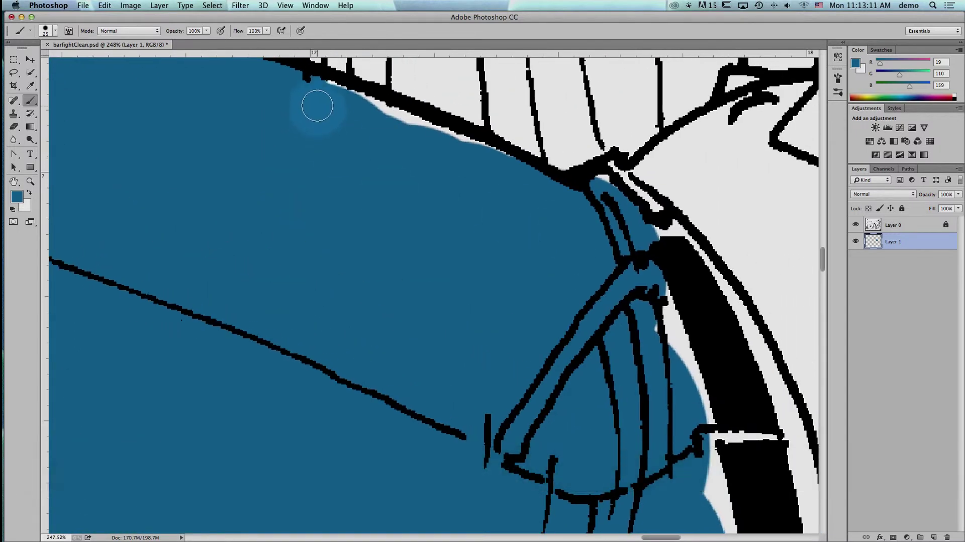
mouse_move(397, 123)
mouse_down()
mouse_move(461, 143)
mouse_move(447, 151)
mouse_move(387, 104)
mouse_move(433, 138)
mouse_up()
Paint the belt loops, the pocket edge and the narrow waistband strips around the black belt blue.
drag(601, 183, 638, 214)
mouse_move(657, 293)
mouse_down()
mouse_move(674, 339)
mouse_move(653, 328)
mouse_up()
mouse_move(704, 421)
mouse_down()
mouse_move(747, 437)
mouse_move(793, 437)
mouse_move(703, 458)
mouse_move(711, 503)
mouse_move(717, 473)
mouse_up()
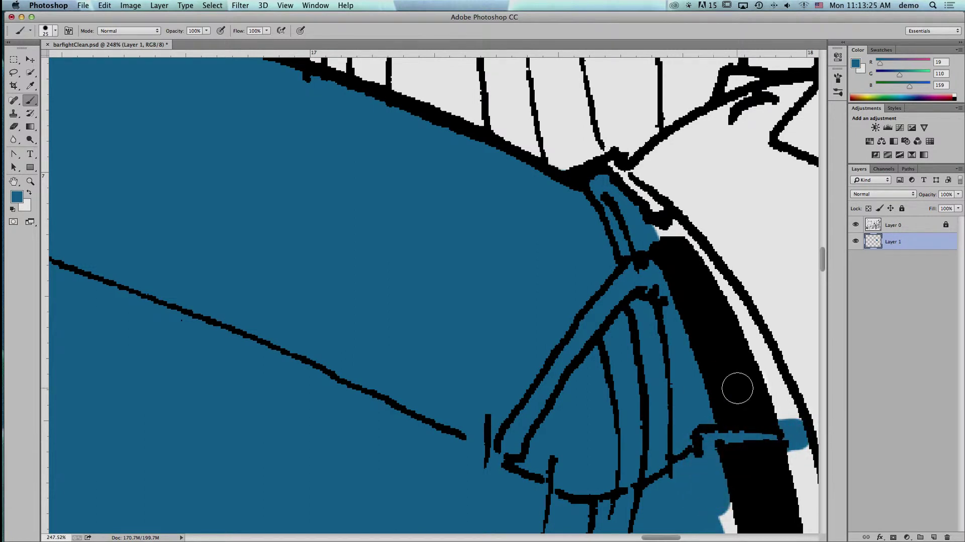
mouse_move(737, 324)
mouse_down()
mouse_move(788, 420)
mouse_move(753, 337)
mouse_move(729, 326)
mouse_move(735, 306)
mouse_move(670, 234)
mouse_move(639, 242)
mouse_move(635, 286)
mouse_move(631, 230)
mouse_move(661, 274)
mouse_up()
scroll(657, 237, up, 3)
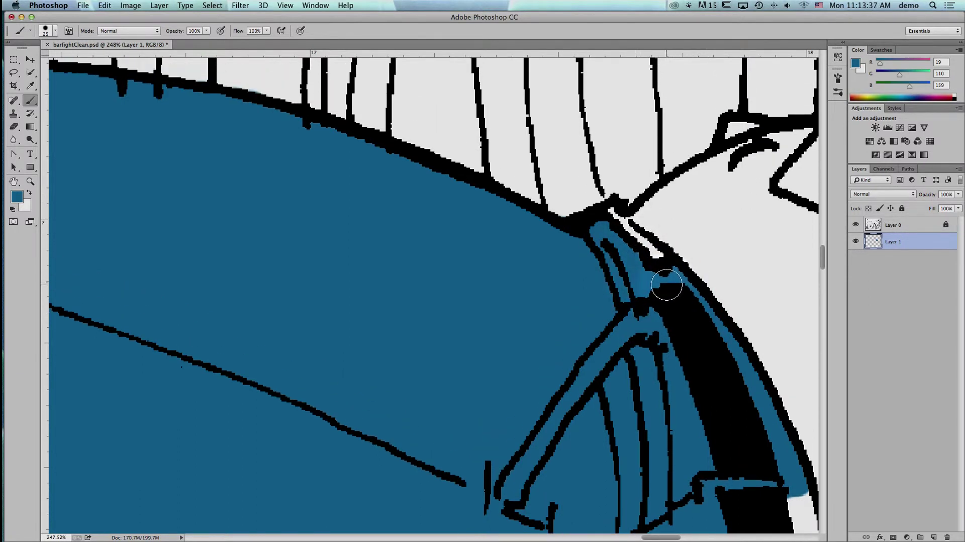
drag(653, 262, 625, 236)
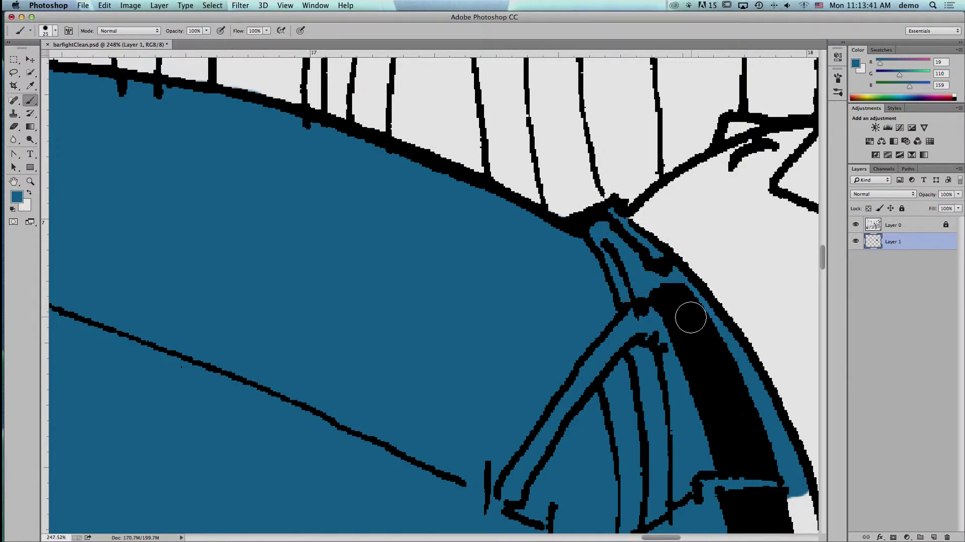
Fill the remaining gaps along the lower hip and the underside of the bent leg up to the line art.
key(space)
mouse_move(647, 287)
mouse_down()
mouse_move(526, 113)
mouse_move(544, 251)
mouse_move(538, 139)
mouse_move(506, 129)
mouse_move(578, 108)
mouse_move(568, 201)
mouse_up()
key(space)
mouse_move(589, 133)
mouse_down()
mouse_move(606, 243)
mouse_move(609, 206)
mouse_move(593, 361)
mouse_move(584, 326)
mouse_move(506, 334)
mouse_move(505, 315)
mouse_move(519, 327)
mouse_move(524, 315)
mouse_move(518, 176)
mouse_move(510, 216)
mouse_move(536, 347)
mouse_move(494, 357)
mouse_move(509, 368)
mouse_move(542, 363)
mouse_move(437, 383)
mouse_move(537, 382)
mouse_move(475, 406)
mouse_move(271, 420)
mouse_move(448, 431)
mouse_move(511, 403)
mouse_up()
key(space)
mouse_move(351, 405)
mouse_down()
mouse_move(642, 198)
mouse_move(611, 233)
mouse_move(491, 215)
mouse_move(575, 217)
mouse_move(445, 217)
mouse_move(235, 284)
mouse_up()
mouse_move(312, 276)
mouse_down()
mouse_move(395, 256)
mouse_move(460, 217)
mouse_move(441, 220)
mouse_move(454, 233)
mouse_move(560, 200)
mouse_move(569, 214)
mouse_move(367, 272)
mouse_move(500, 224)
mouse_move(551, 223)
mouse_move(534, 231)
mouse_move(478, 247)
mouse_move(509, 206)
mouse_move(619, 159)
mouse_up()
key(space)
key(space)
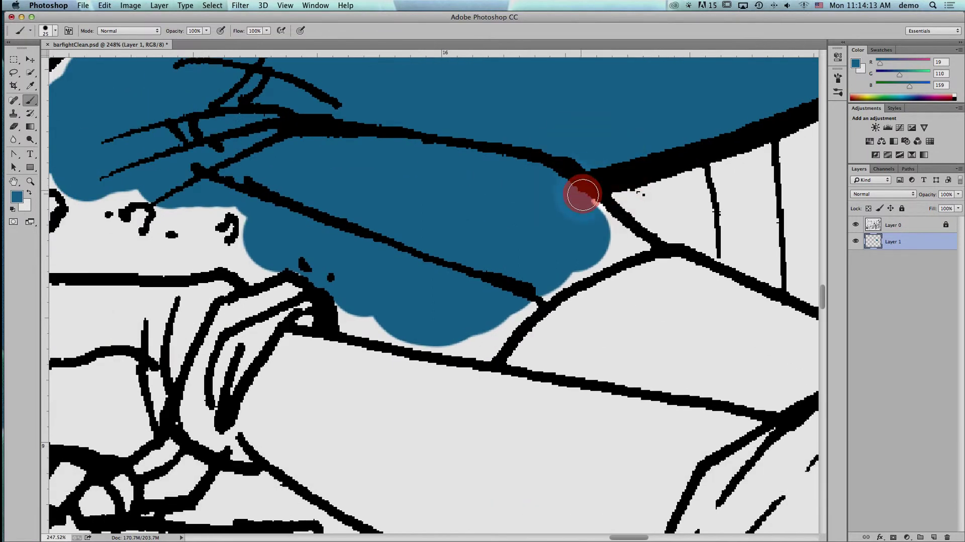
Fill the bent leg's pointed hem corner with a 9 px brush and the edge along the punching arm at 25 px.
mouse_move(599, 219)
mouse_down()
mouse_move(634, 242)
mouse_move(541, 285)
mouse_move(598, 259)
mouse_up()
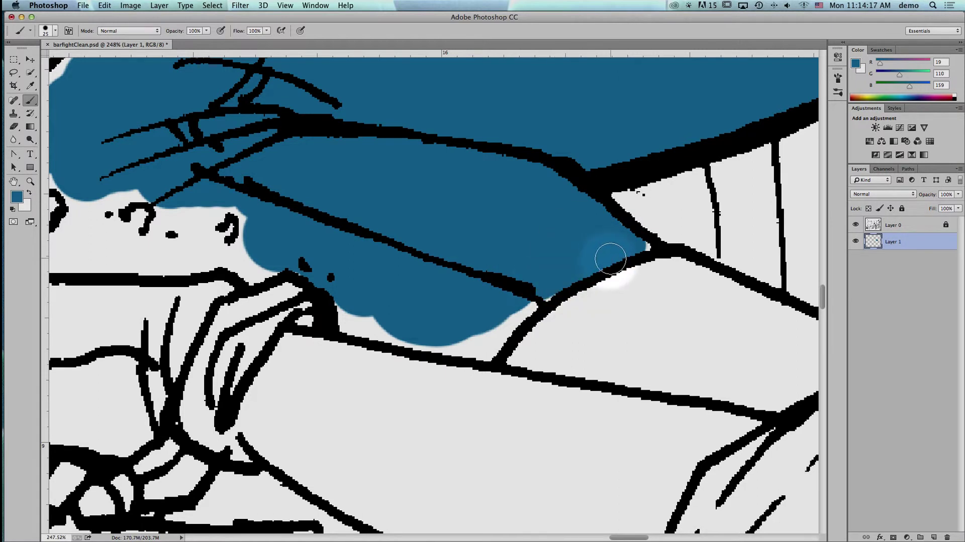
key(bracketleft)
click(644, 243)
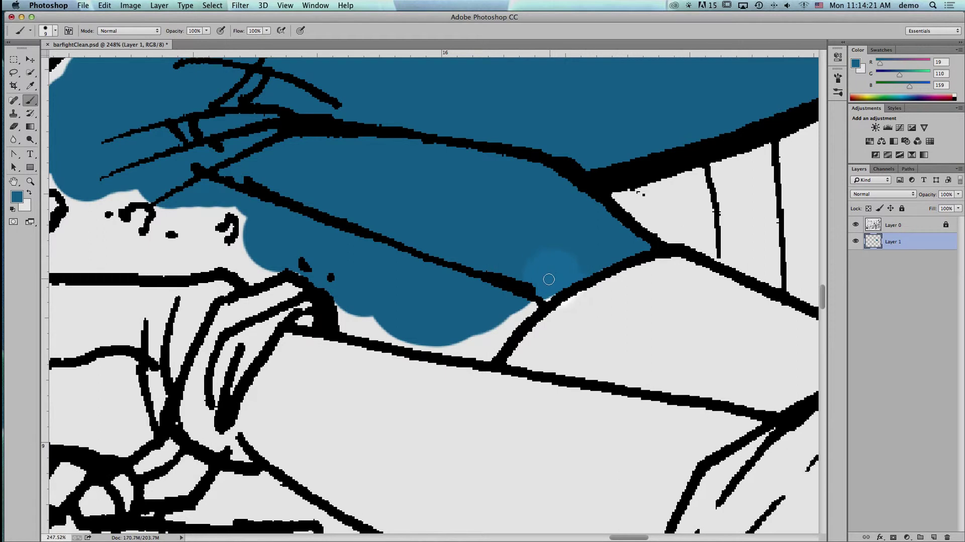
key(bracketright)
mouse_move(541, 288)
mouse_down()
mouse_move(523, 295)
mouse_move(504, 321)
mouse_move(515, 321)
mouse_move(486, 340)
mouse_move(492, 348)
mouse_move(404, 337)
mouse_move(326, 311)
mouse_move(496, 332)
mouse_move(545, 356)
mouse_up()
Paint the area between the bent shin and the punching fist blue and undo the last stroke.
key(space)
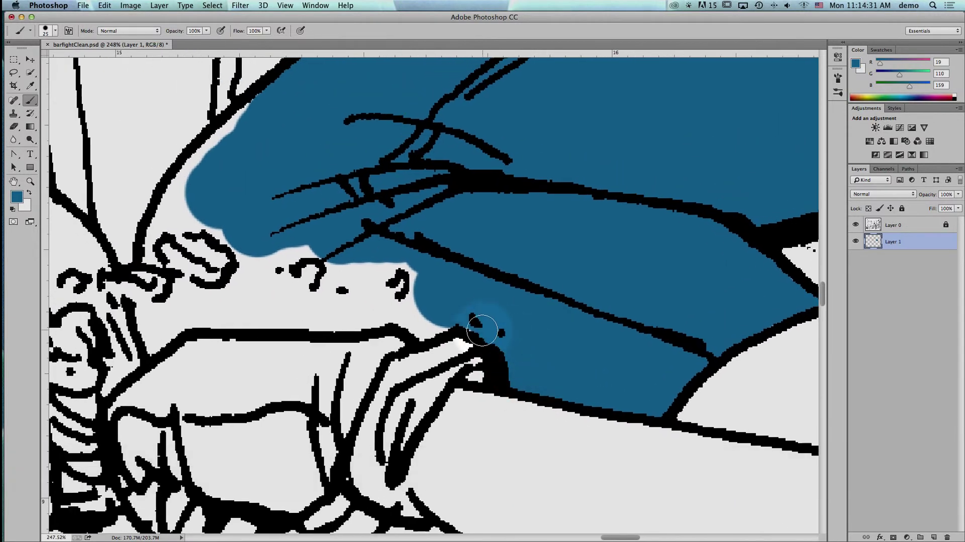
mouse_move(444, 318)
mouse_down()
mouse_move(422, 327)
mouse_move(405, 317)
mouse_move(405, 274)
mouse_move(338, 272)
mouse_move(323, 291)
mouse_move(375, 298)
mouse_move(369, 312)
mouse_move(187, 321)
mouse_move(155, 338)
mouse_move(146, 323)
mouse_move(172, 312)
mouse_move(184, 282)
mouse_move(202, 306)
mouse_move(292, 300)
mouse_move(282, 293)
mouse_up()
key(super+z)
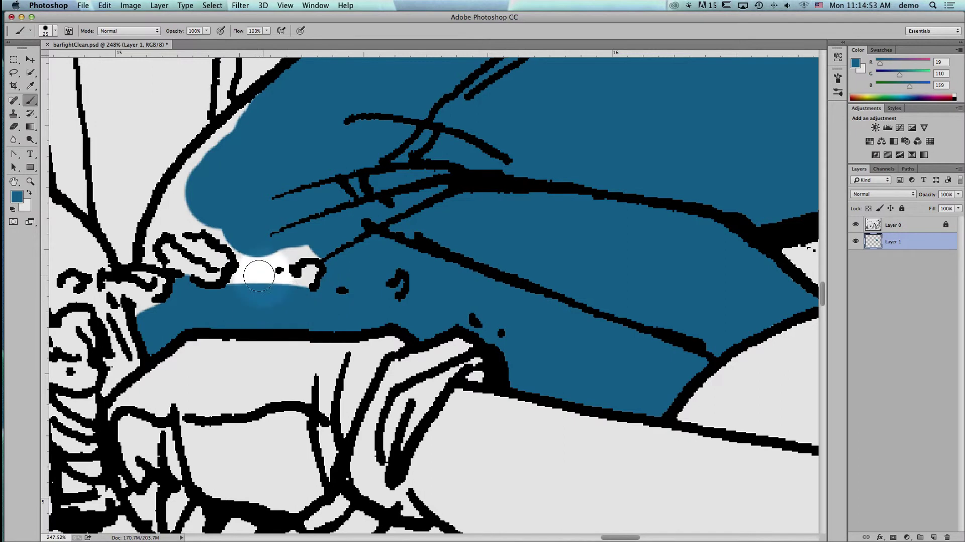
Fill the bent knee and the upper edge of that leg up to the outline.
click(244, 249)
mouse_move(226, 232)
mouse_down()
mouse_move(208, 226)
mouse_move(234, 237)
mouse_move(174, 211)
mouse_move(184, 189)
mouse_up()
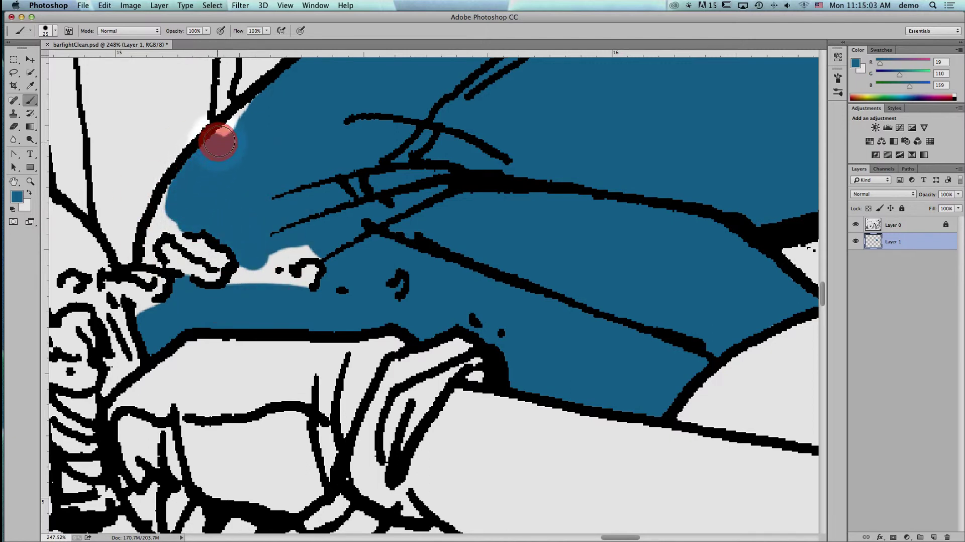
drag(271, 98, 271, 99)
scroll(219, 217, up, 3)
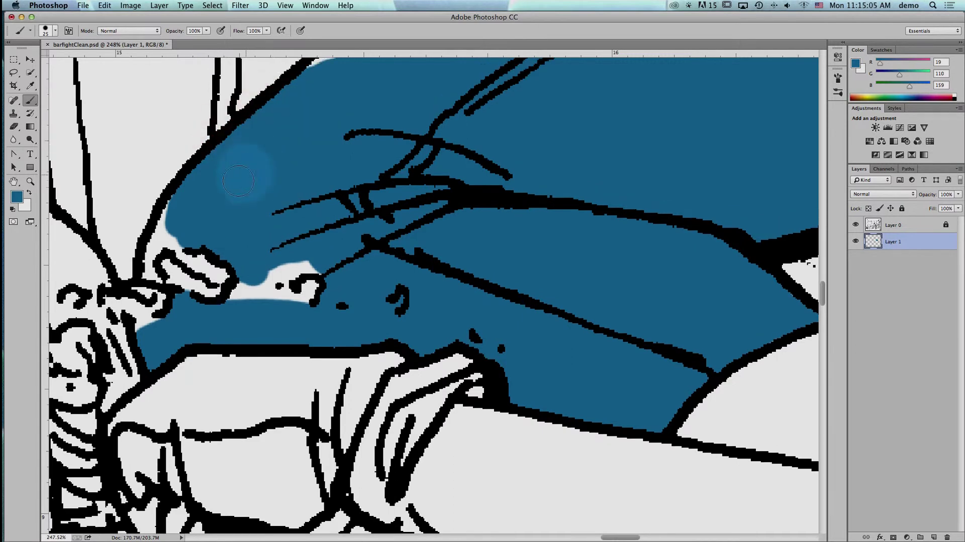
key(space)
drag(295, 189, 221, 362)
mouse_move(219, 299)
mouse_down()
mouse_move(297, 231)
mouse_move(365, 200)
mouse_move(400, 166)
mouse_move(433, 157)
mouse_move(513, 103)
mouse_move(551, 112)
mouse_up()
key(space)
drag(420, 119, 541, 36)
drag(491, 277, 470, 76)
mouse_move(469, 312)
mouse_down()
mouse_move(470, 162)
mouse_move(432, 130)
mouse_move(437, 273)
mouse_up()
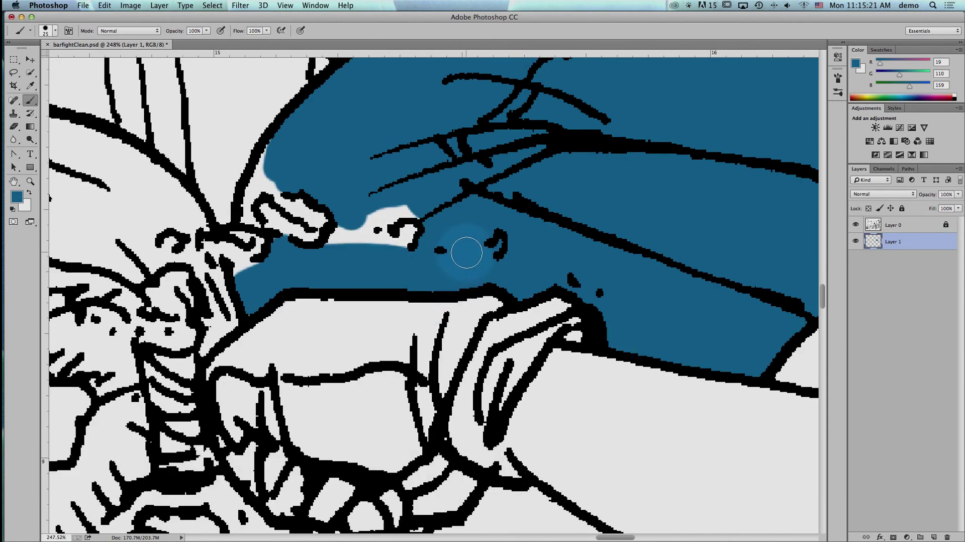
Erase the blue inside the small curled drop above the fist with a 9 px eraser.
key(e)
key(bracketleft)
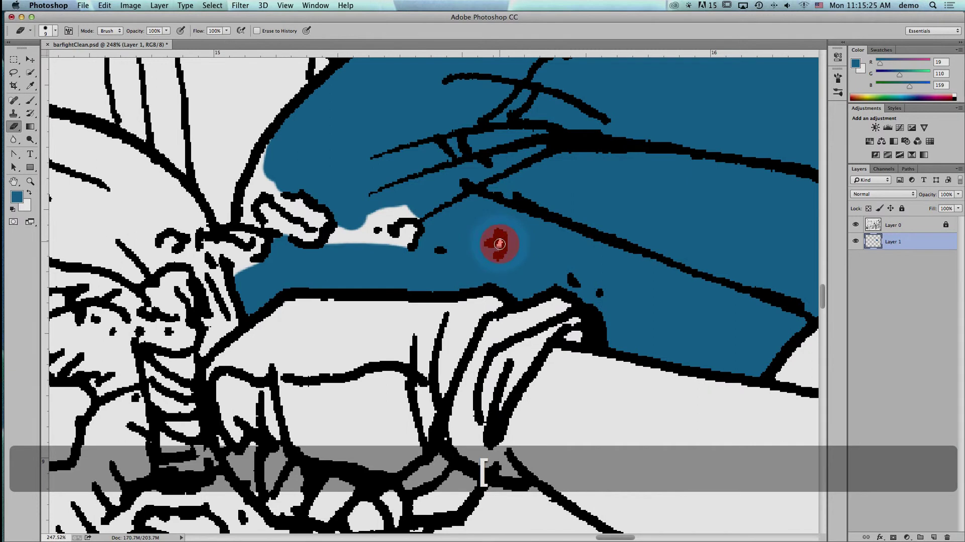
drag(496, 247, 495, 246)
Paint blue around the flying drops at the knee, reducing the brush to 15 px, and undo the last stroke.
key(b)
mouse_move(385, 228)
mouse_down()
mouse_move(419, 206)
mouse_move(360, 227)
mouse_move(405, 211)
mouse_move(386, 253)
mouse_move(340, 231)
mouse_move(351, 232)
mouse_up()
key(bracketleft)
mouse_move(280, 161)
mouse_down()
mouse_move(274, 146)
mouse_move(243, 209)
mouse_move(248, 220)
mouse_move(290, 222)
mouse_up()
key(super+z)
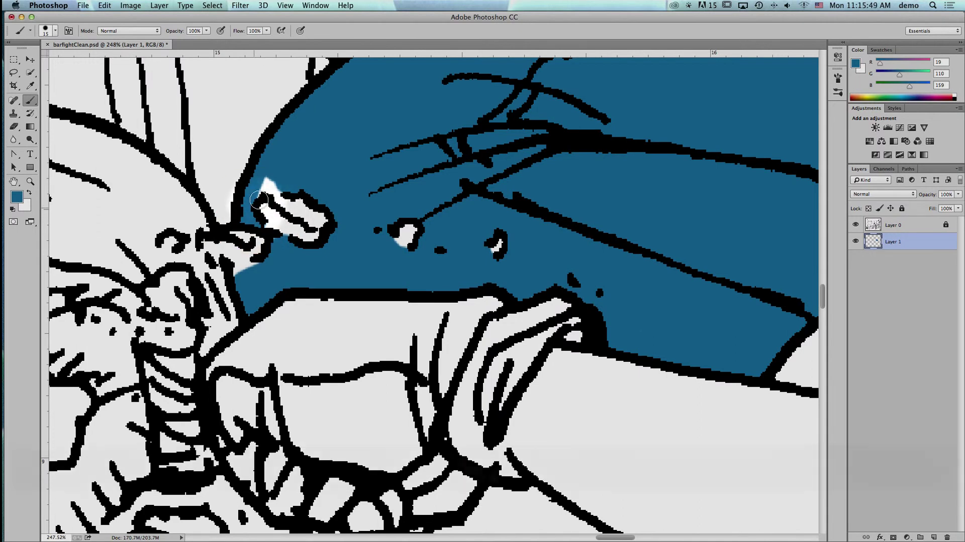
Fill the gaps beside the largest drop and near the punched man's face with blue, leaving the drops unpainted.
click(271, 184)
drag(279, 186, 282, 186)
mouse_move(239, 258)
mouse_down()
mouse_move(242, 278)
mouse_move(247, 268)
mouse_move(282, 278)
mouse_up()
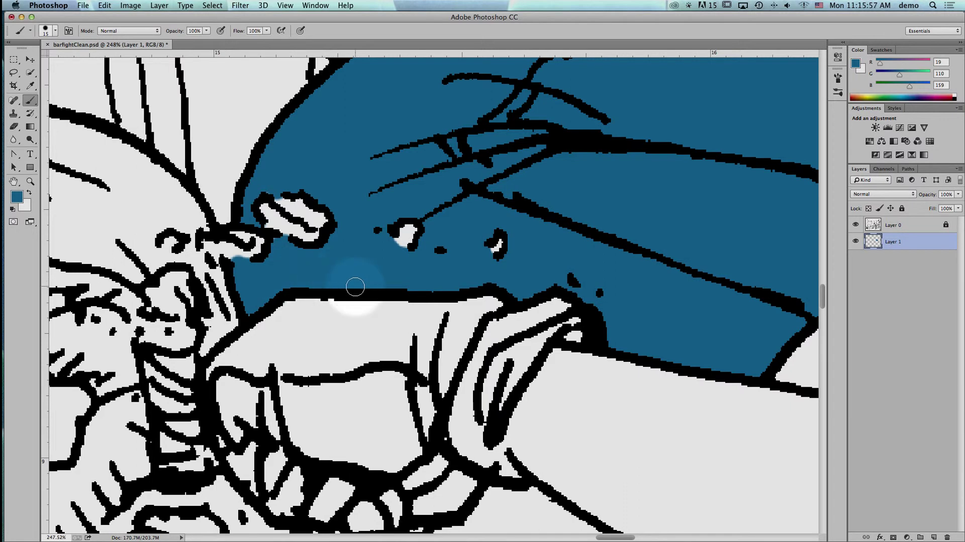
mouse_move(539, 280)
mouse_down()
mouse_move(528, 291)
mouse_move(536, 284)
mouse_up()
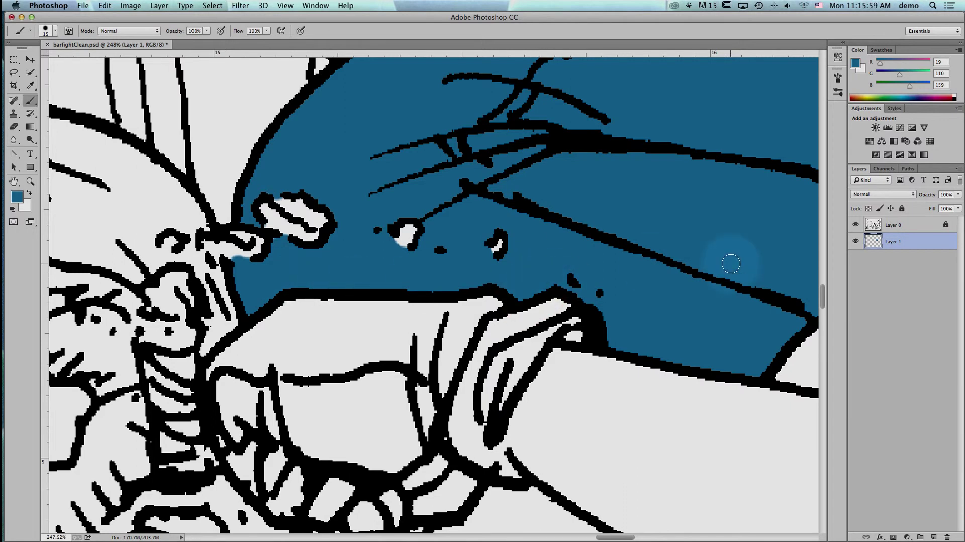
key(super+minus)
key(super+minus)
key(super+minus)
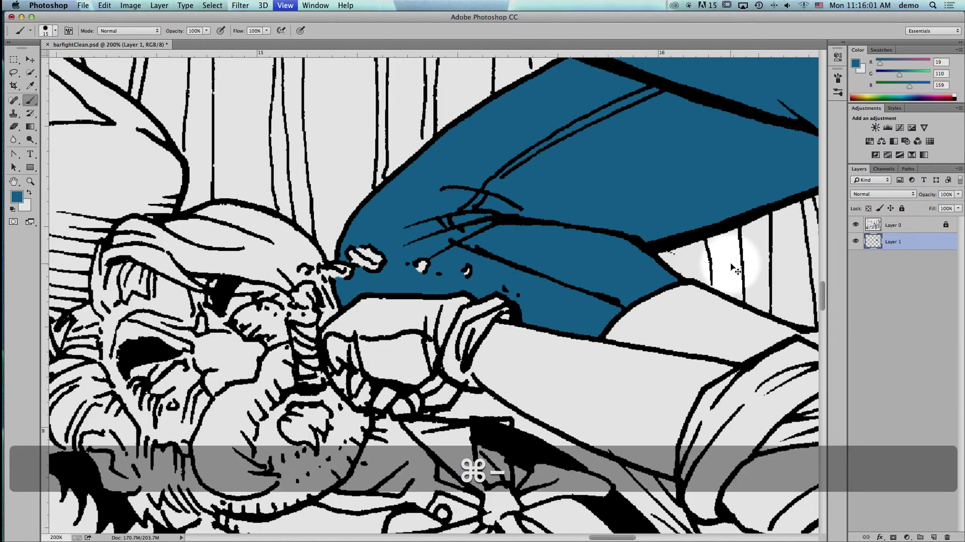
Fill the white gaps along the underside of the outstretched leg, back toward the hem, with blue.
key(super+minus)
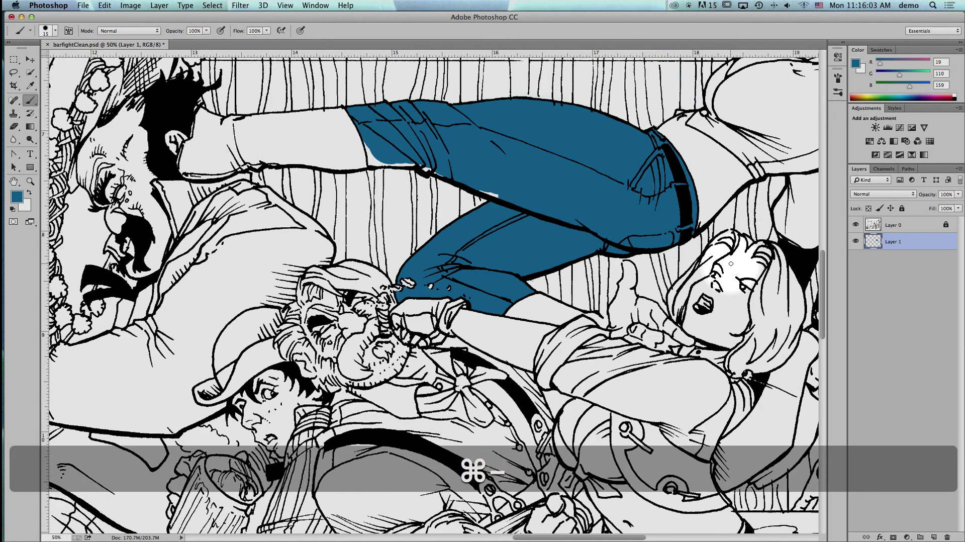
key(super+space)
drag(341, 117, 523, 216)
mouse_move(603, 385)
mouse_down()
mouse_move(680, 400)
mouse_move(688, 408)
mouse_move(630, 397)
mouse_move(687, 409)
mouse_up()
mouse_move(488, 326)
mouse_down()
mouse_move(394, 311)
mouse_move(377, 301)
mouse_move(419, 304)
mouse_move(364, 291)
mouse_move(370, 282)
mouse_move(201, 281)
mouse_move(180, 270)
mouse_move(168, 225)
mouse_move(173, 266)
mouse_move(188, 253)
mouse_move(217, 270)
mouse_up()
Enlarge the brush and fill the remaining white slivers along the outstretched leg's hem and in its lower corner with blue.
key(bracketright)
key(bracketright)
key(bracketright)
key(bracketright)
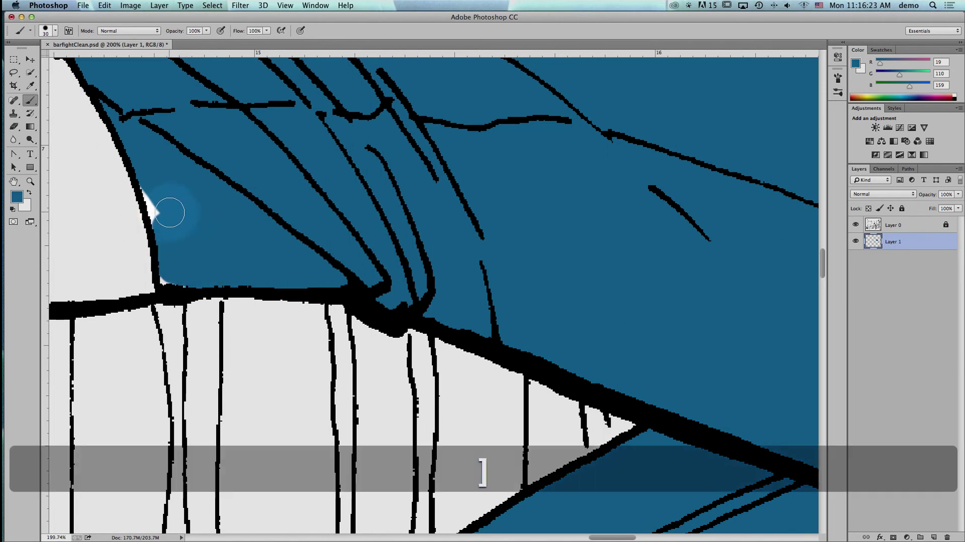
mouse_move(161, 216)
mouse_down()
mouse_move(147, 181)
mouse_move(146, 209)
mouse_move(166, 222)
mouse_up()
mouse_move(168, 271)
mouse_down()
mouse_move(168, 281)
mouse_move(222, 288)
mouse_up()
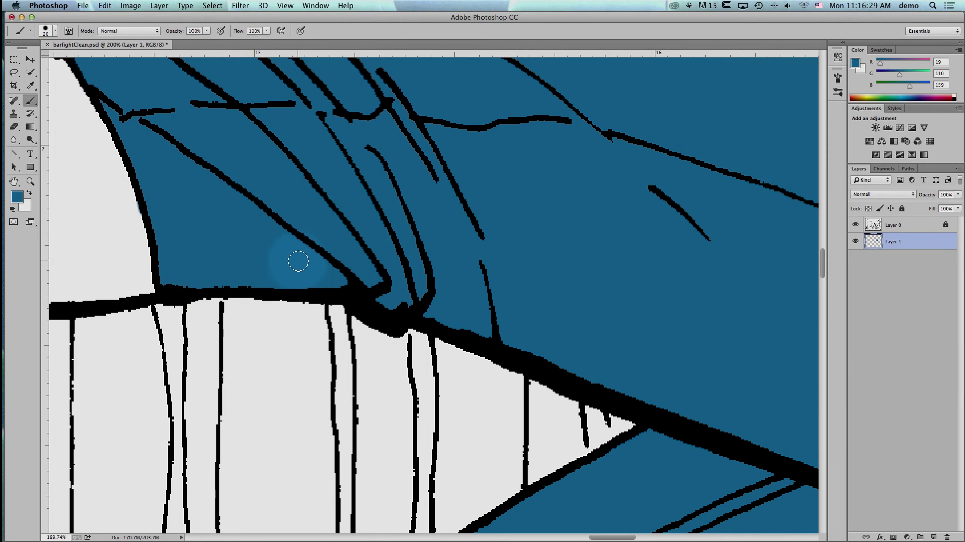
Fit the whole drawing in view and temporarily hide the line art layer to check the flat blue alone.
key(super+0)
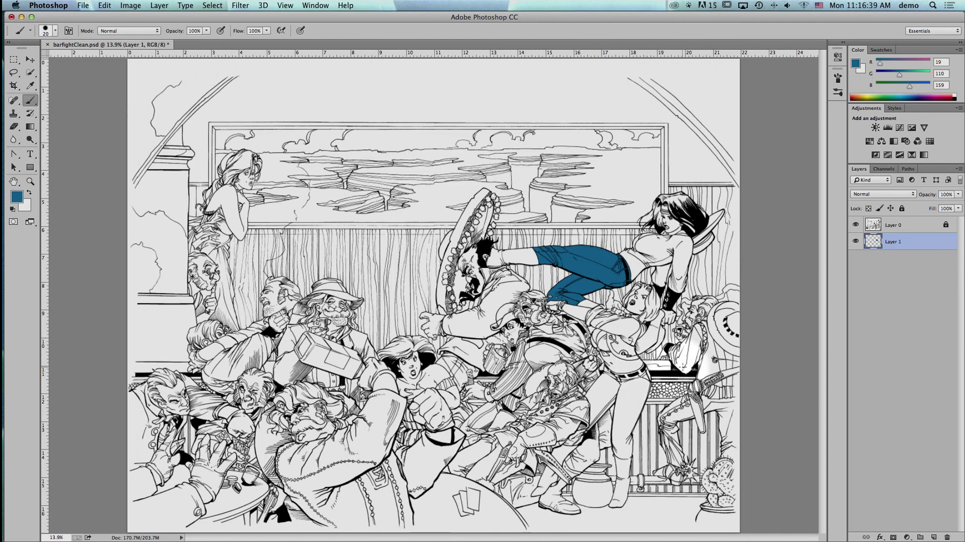
click(856, 226)
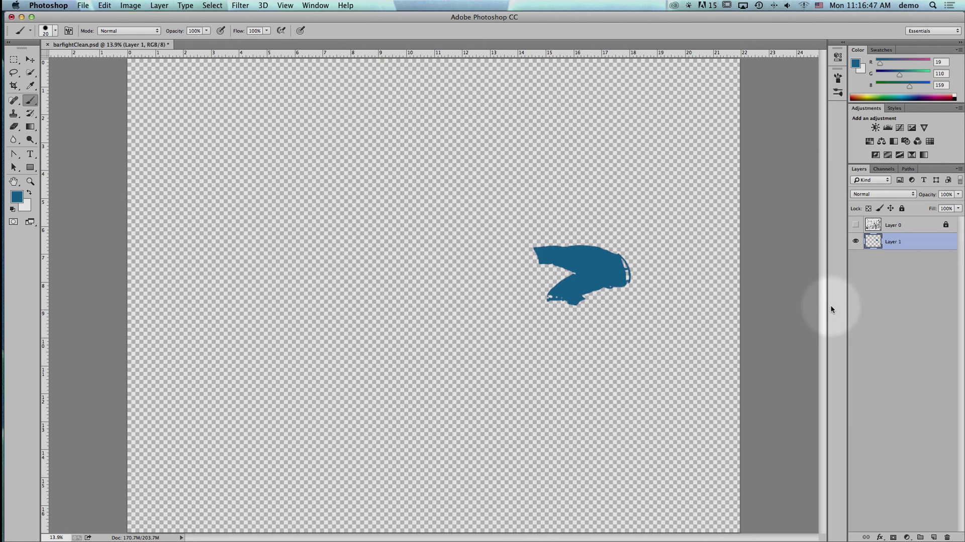
click(856, 225)
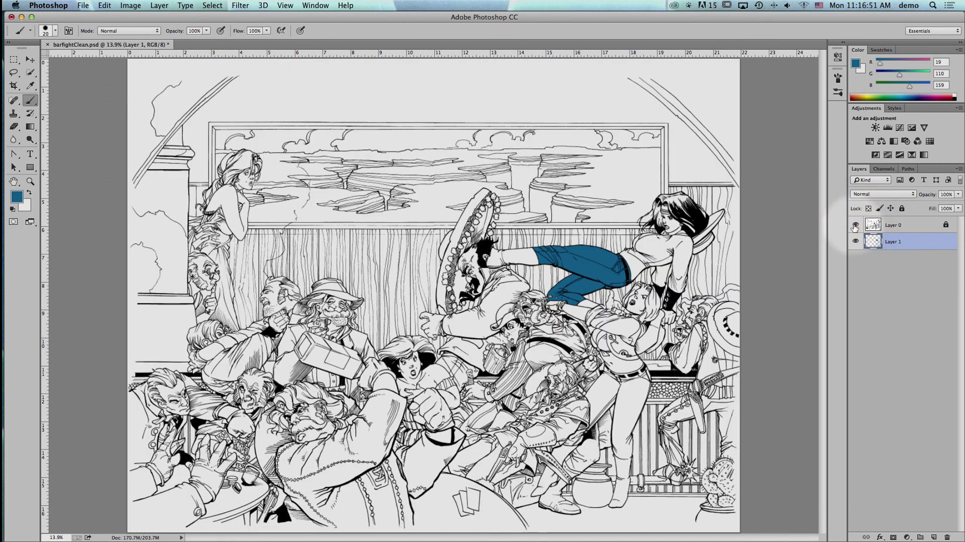